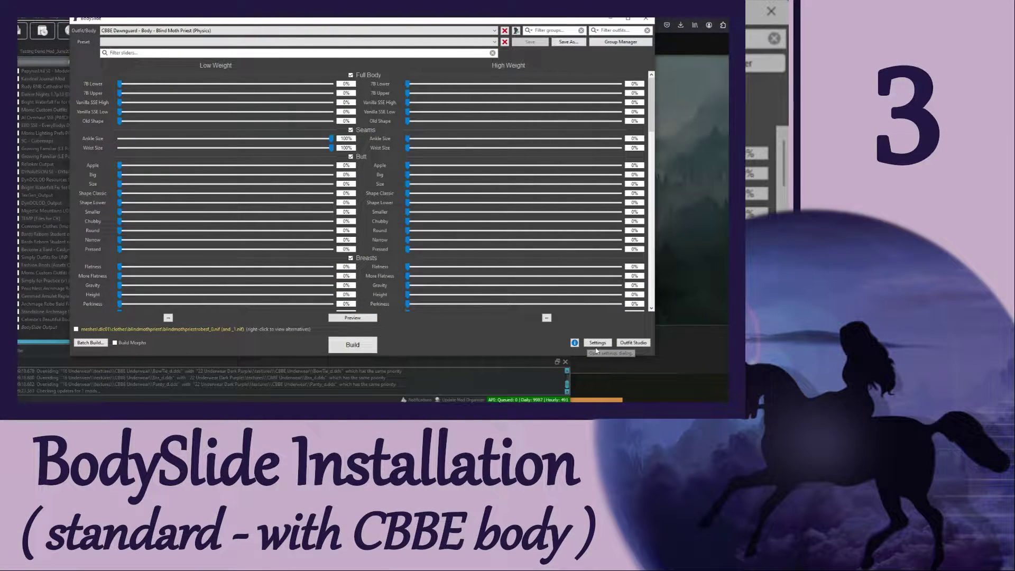
Set BodySlide's Output Path under Advanced settings to the MO2 mods\BodySlide Output folder
left_click(598, 344)
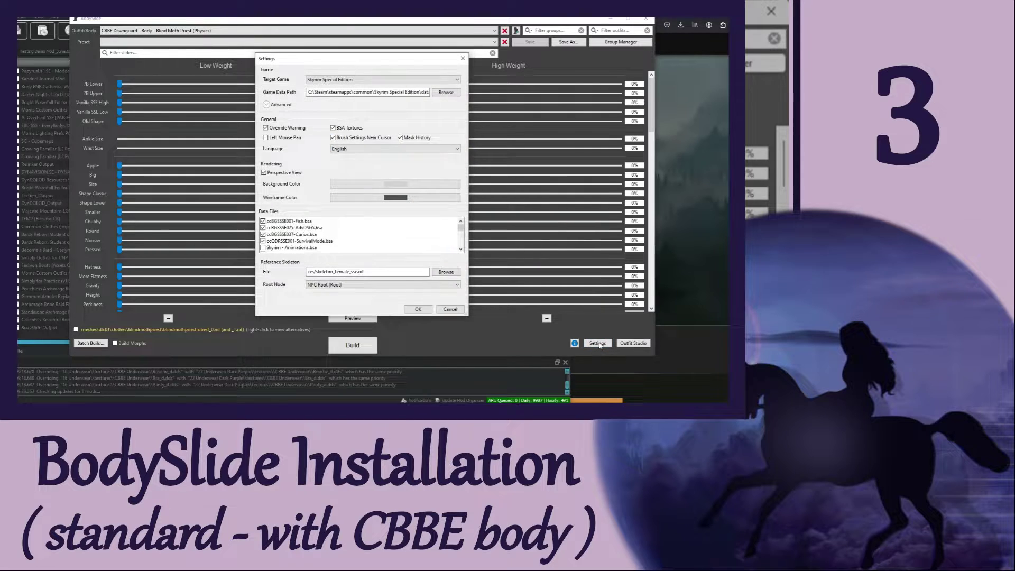
left_click(267, 105)
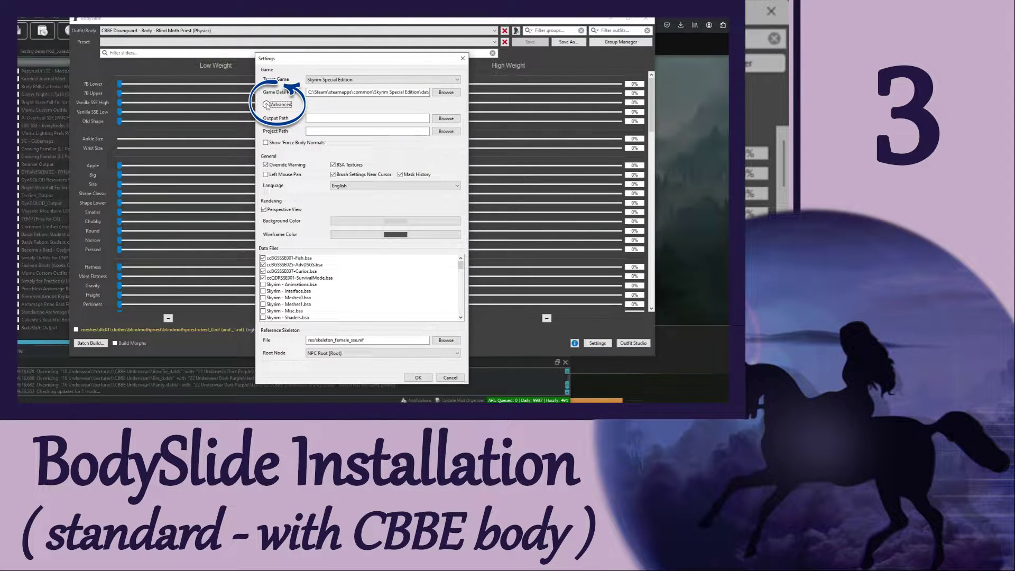
left_click(319, 118)
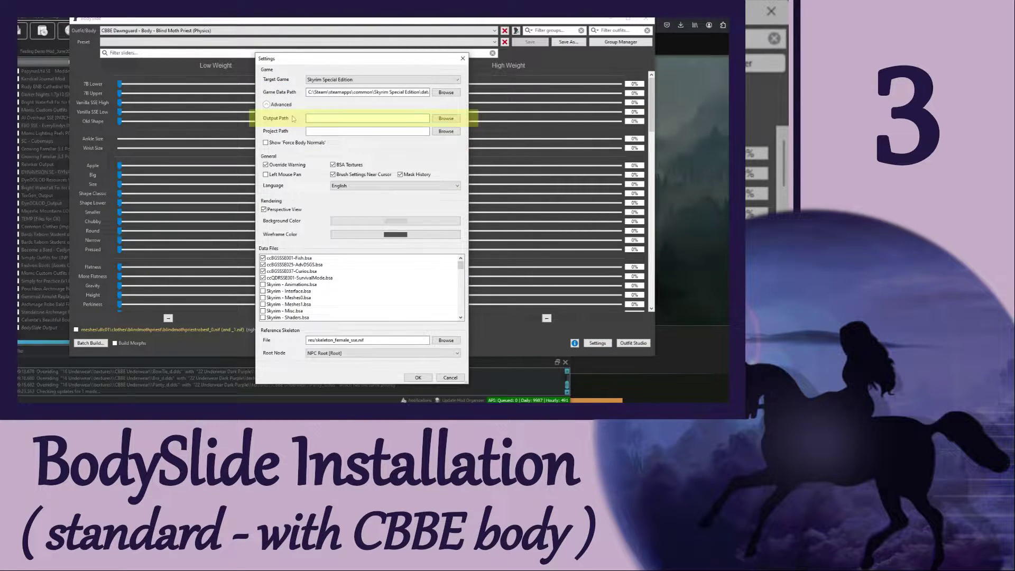
left_click(446, 118)
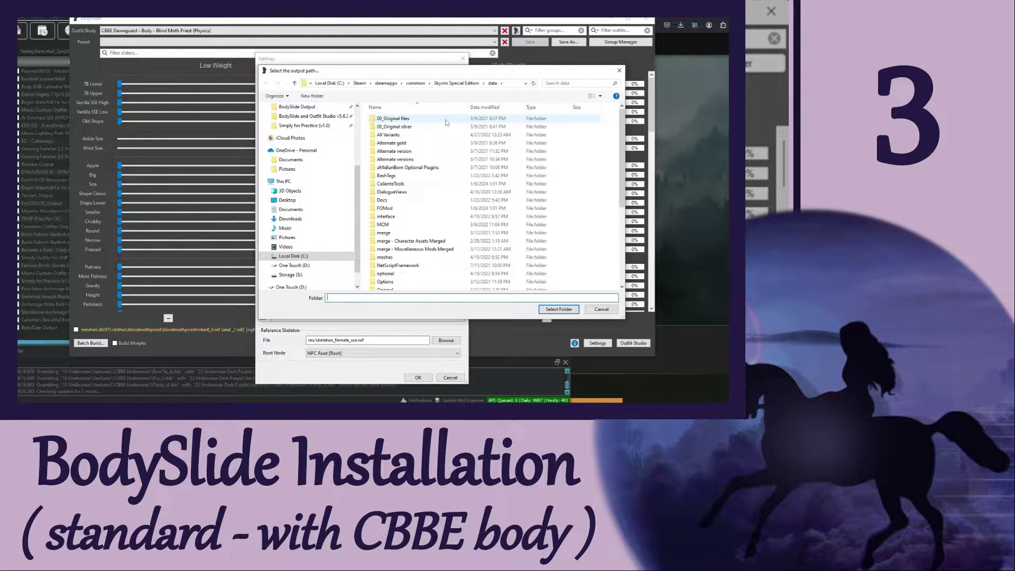
scroll(306, 212, "up", 3)
left_click(284, 188)
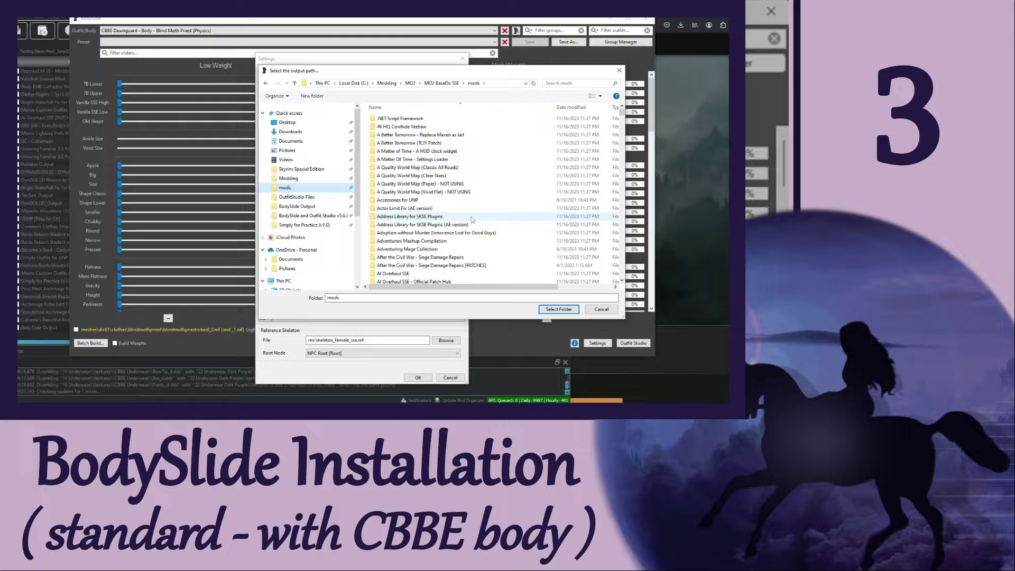
scroll(424, 231, "down", 8)
scroll(423, 231, "down", 8)
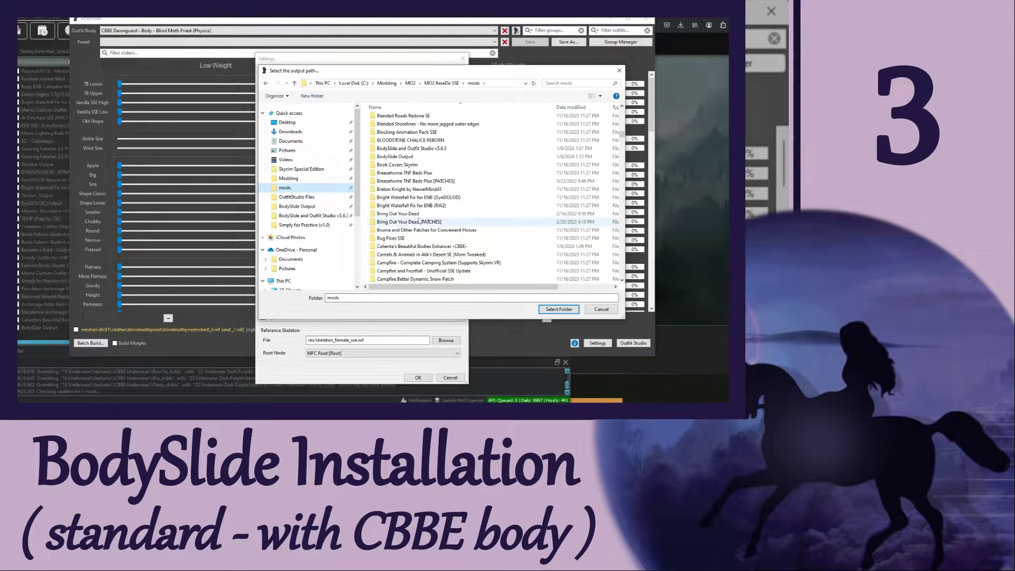
left_click(398, 156)
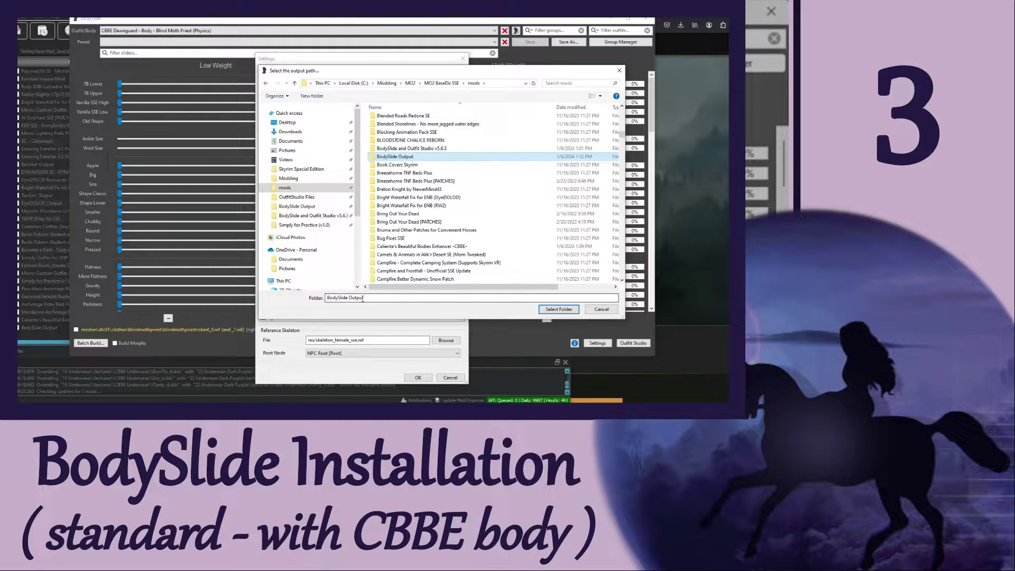
left_click(555, 309)
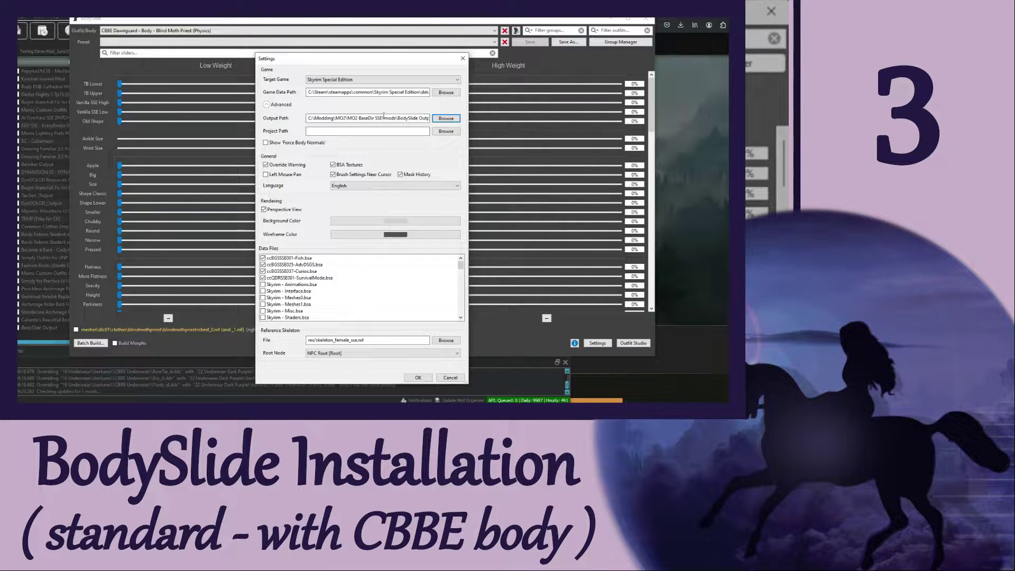
left_click(418, 378)
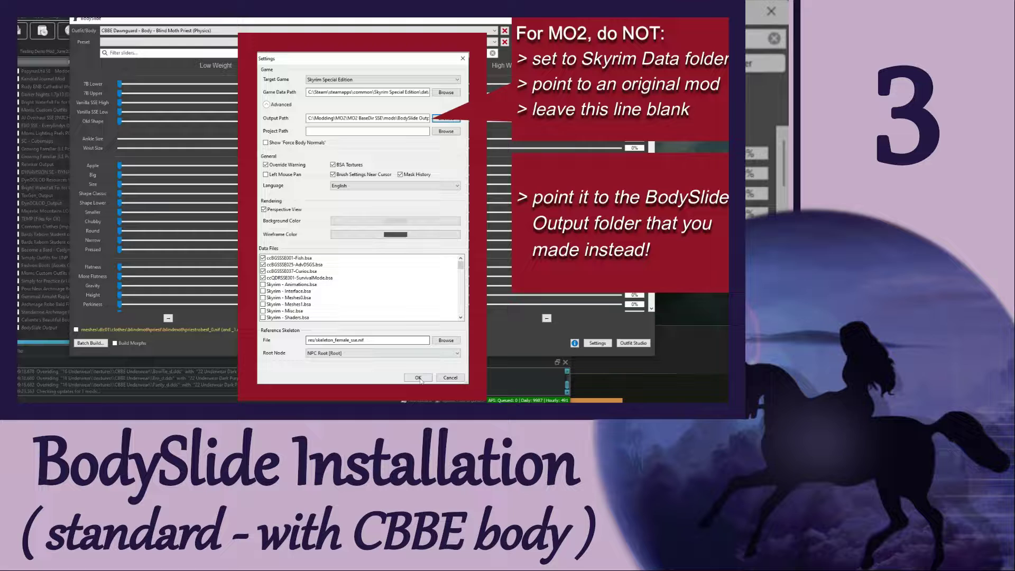
left_click(418, 378)
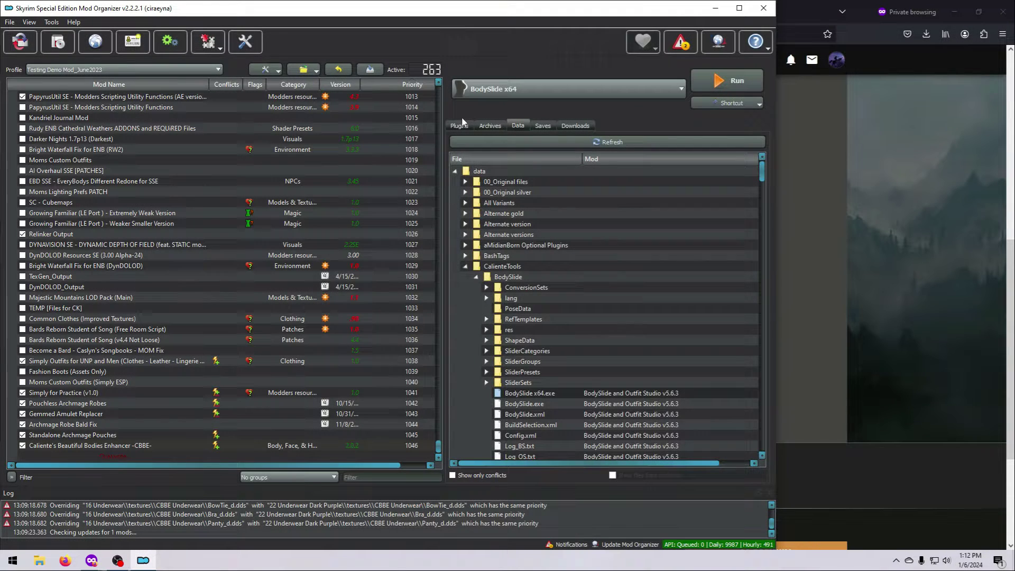
Create an empty MO2 mod named 'BodySlide Output' and tick its checkbox to enable it
left_click(274, 70)
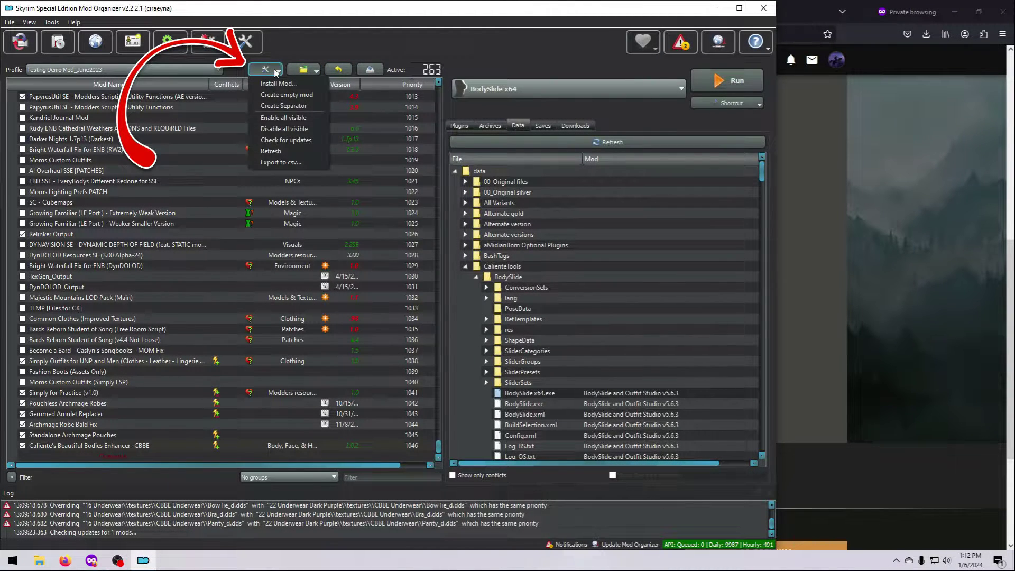
left_click(285, 95)
type("BodySlide Output")
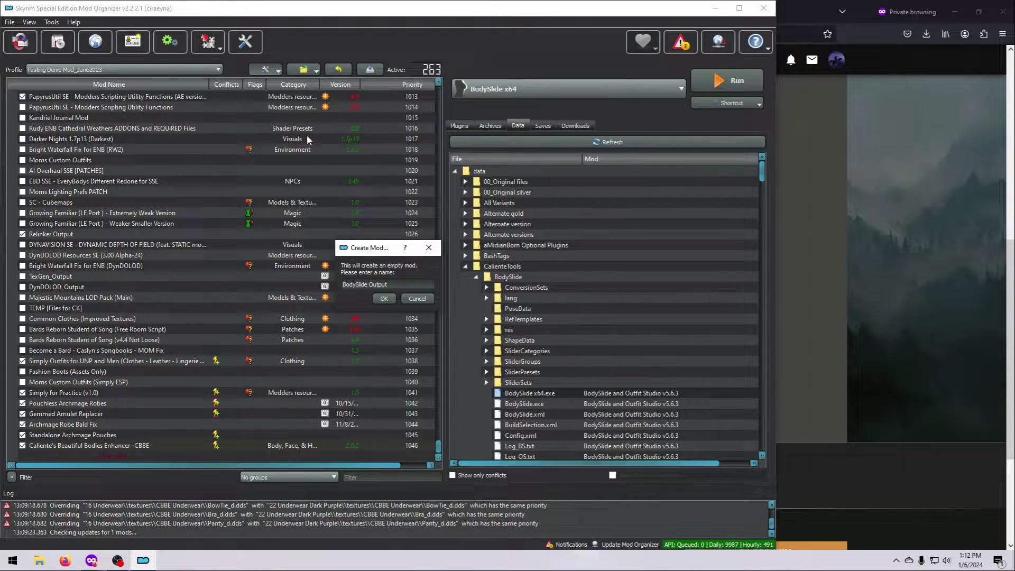
left_click(379, 298)
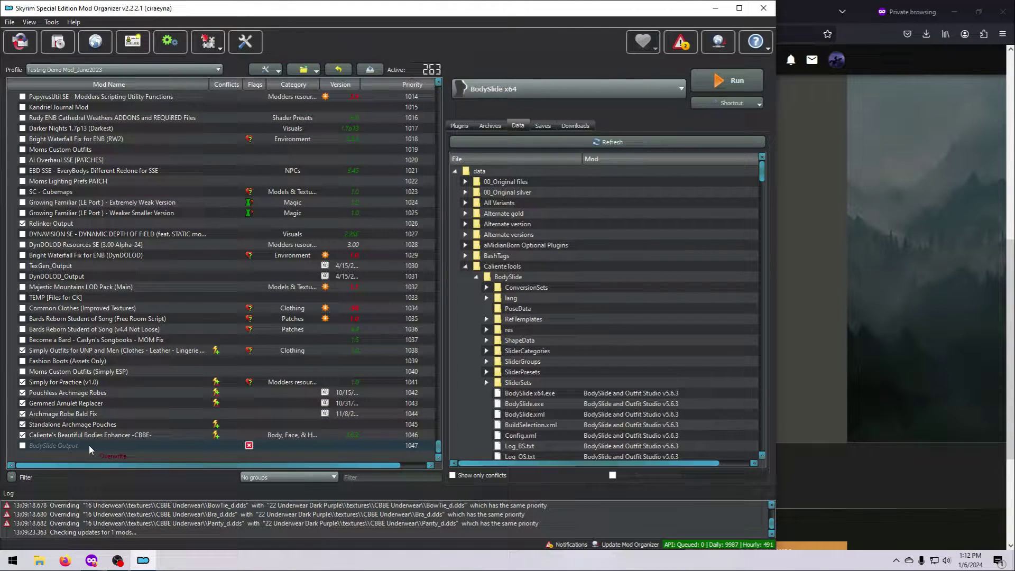
left_click(50, 447)
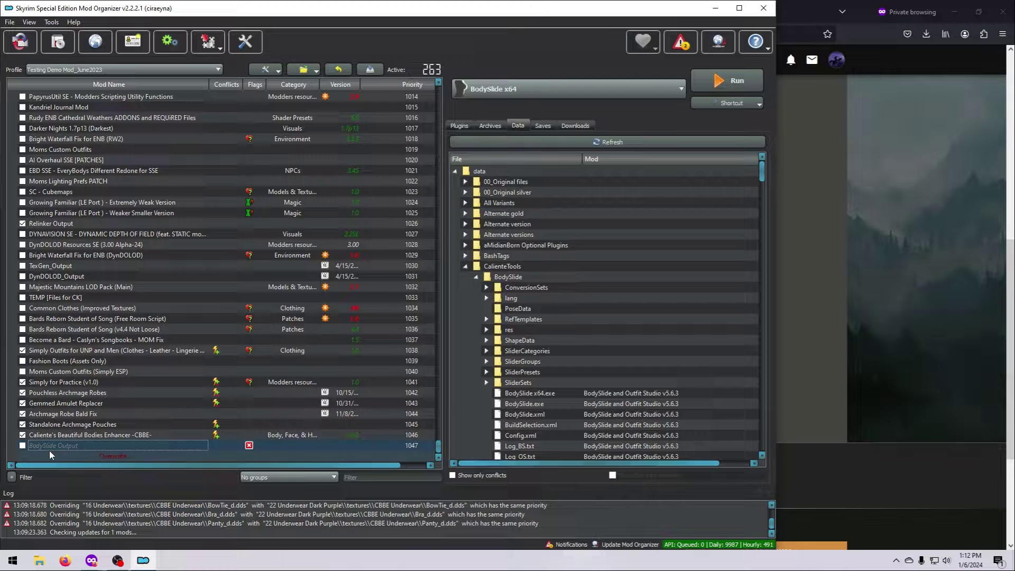
left_click(23, 446)
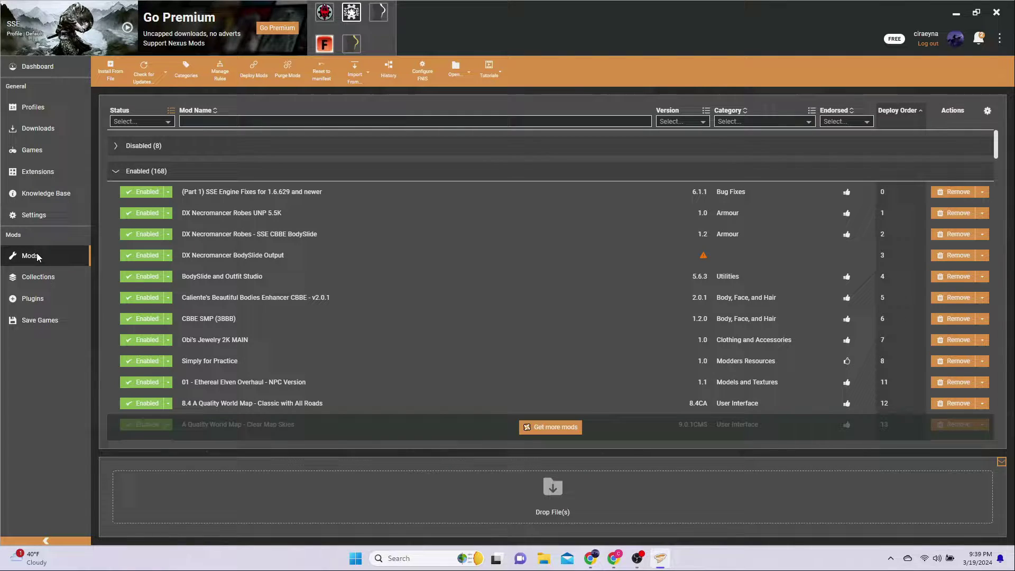
Open Vortex's staging folder D:\Vortex Mods\skyrimse in File Explorer and move the window right
left_click(467, 71)
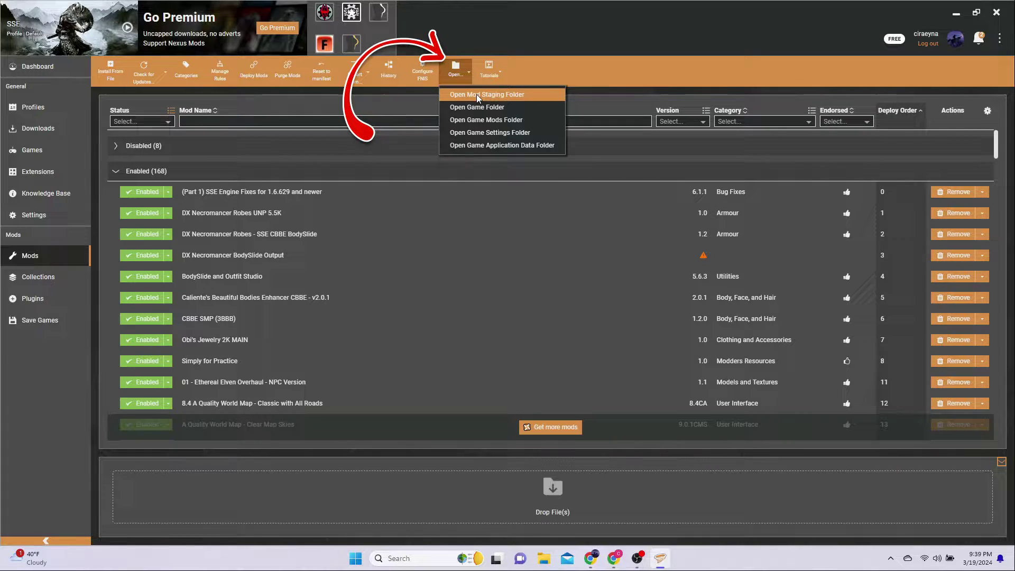
left_click(477, 94)
left_click_drag(440, 29, 601, 33)
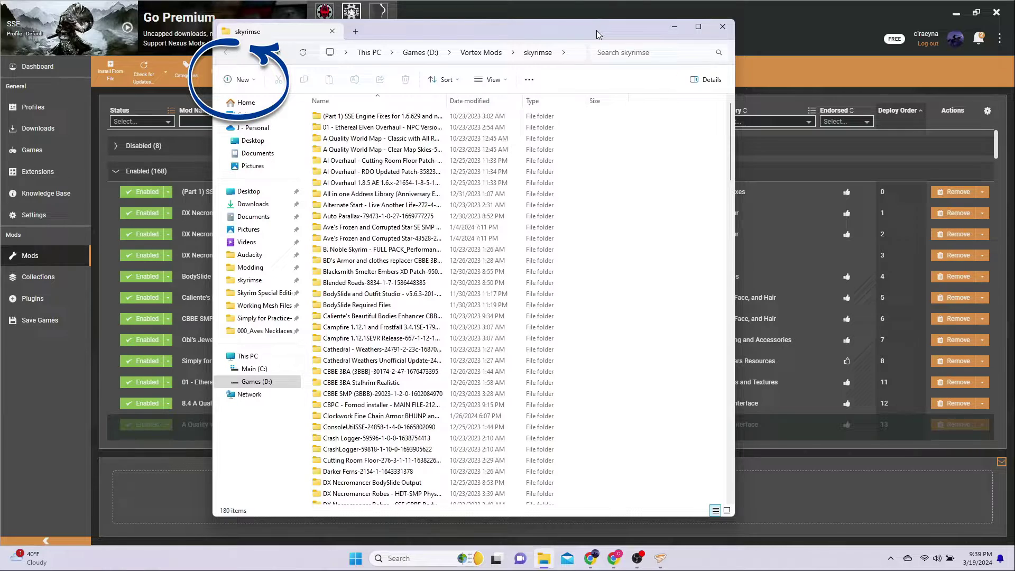
Add a 'BodySlide Output' folder in skyrimse, then close Explorer and dismiss Vortex's Open menu
left_click(228, 80)
left_click(251, 105)
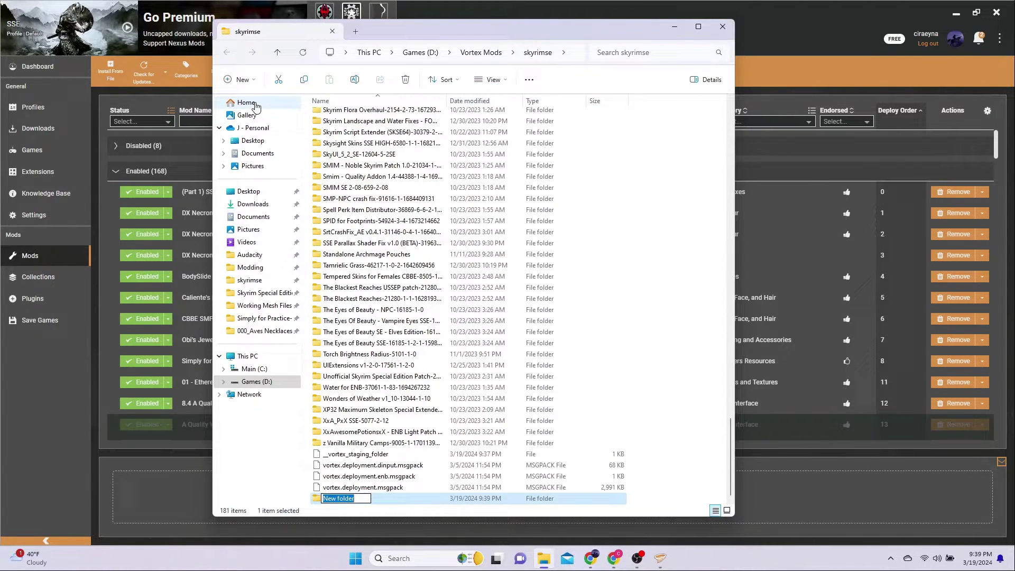
type("BodySlide Output")
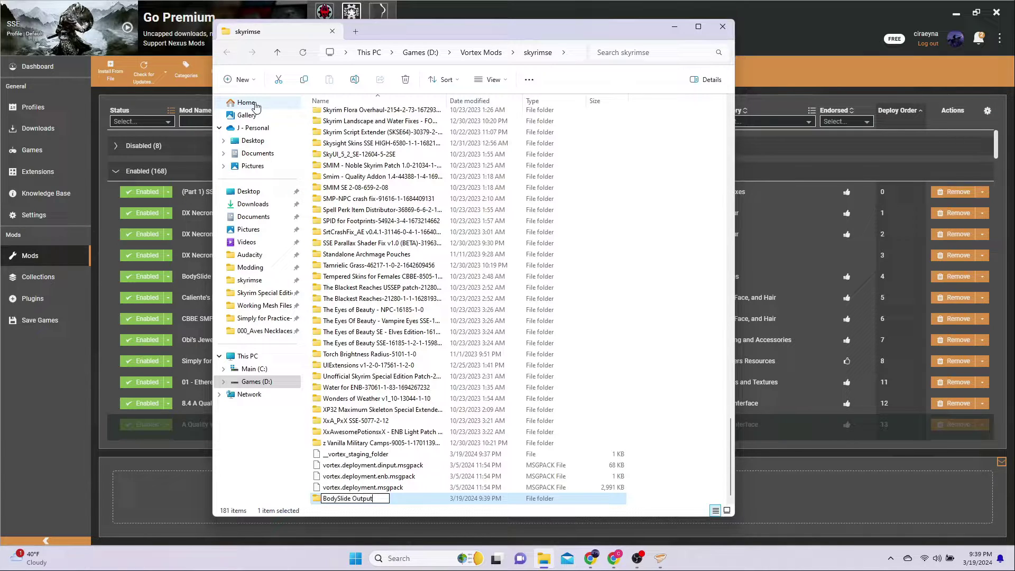
key("Return")
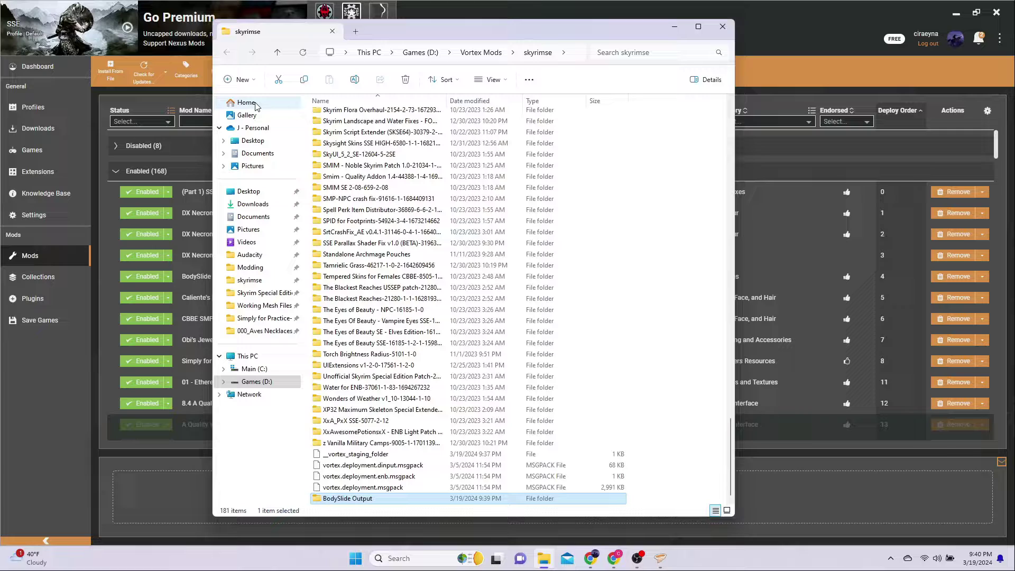
left_click(722, 26)
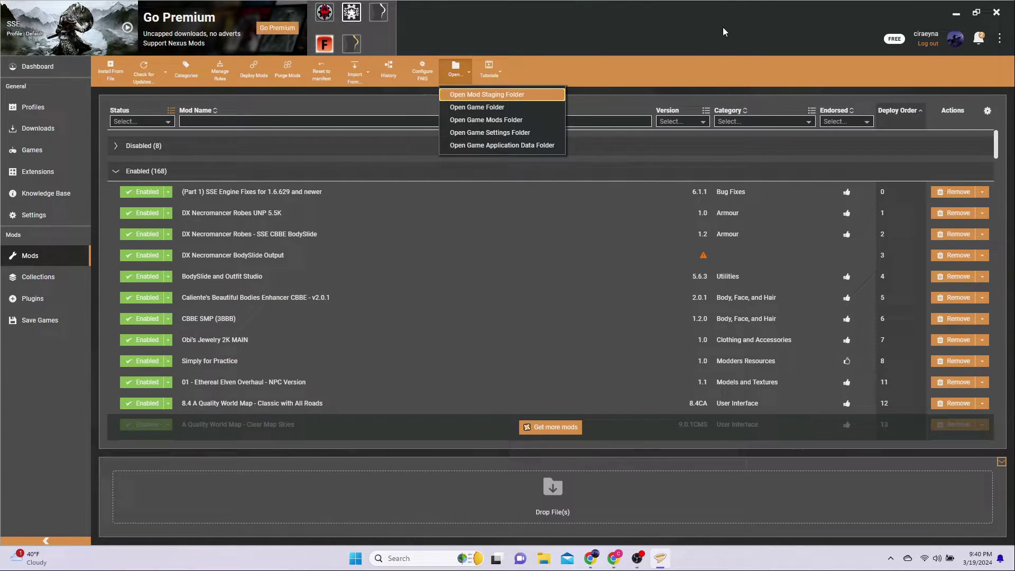
left_click(454, 65)
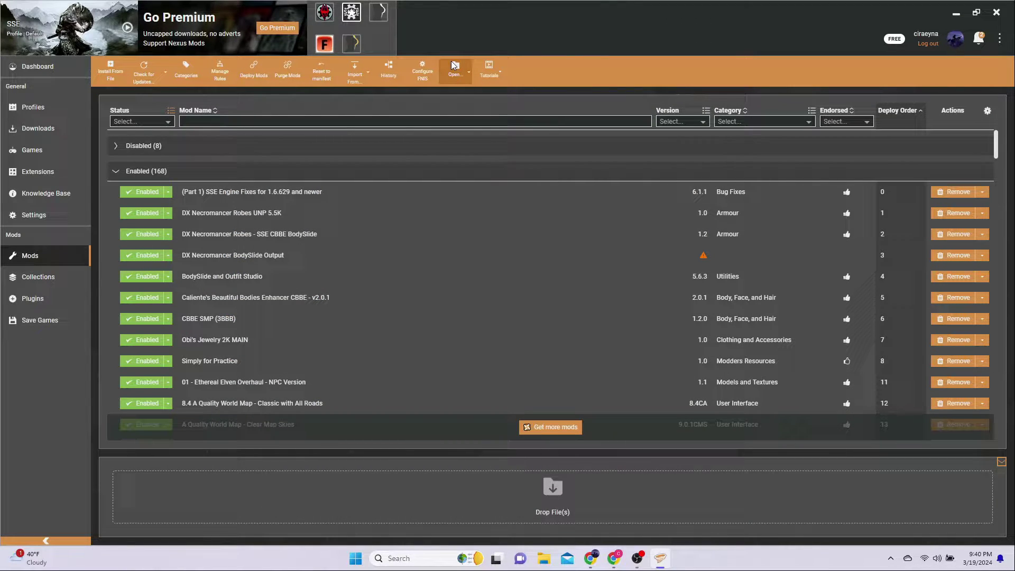
Launch BodySlide, point Output Path to D:\Vortex Mods\skyrimse\BodySlide Output, and click OK
left_click(379, 15)
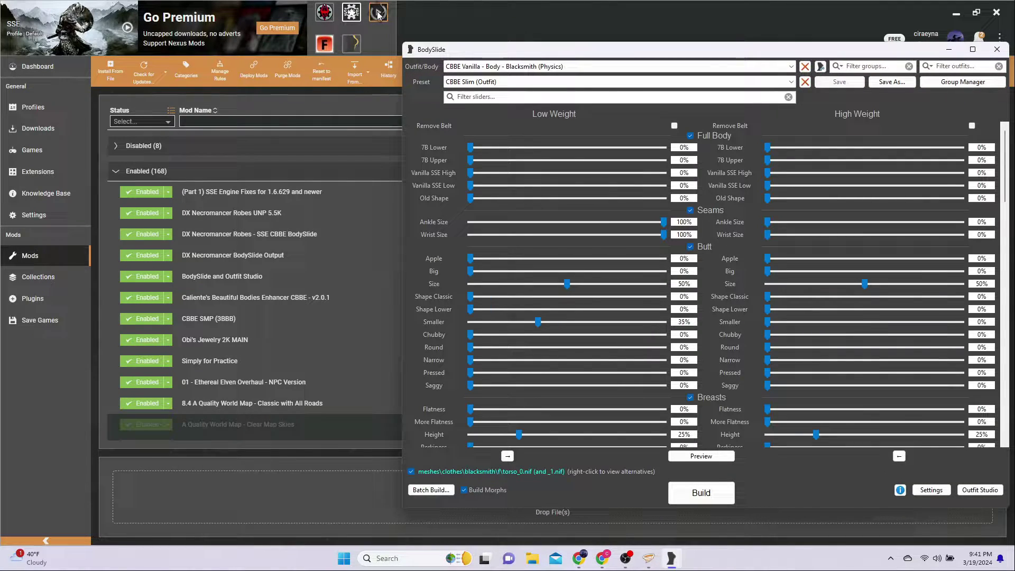
left_click(931, 490)
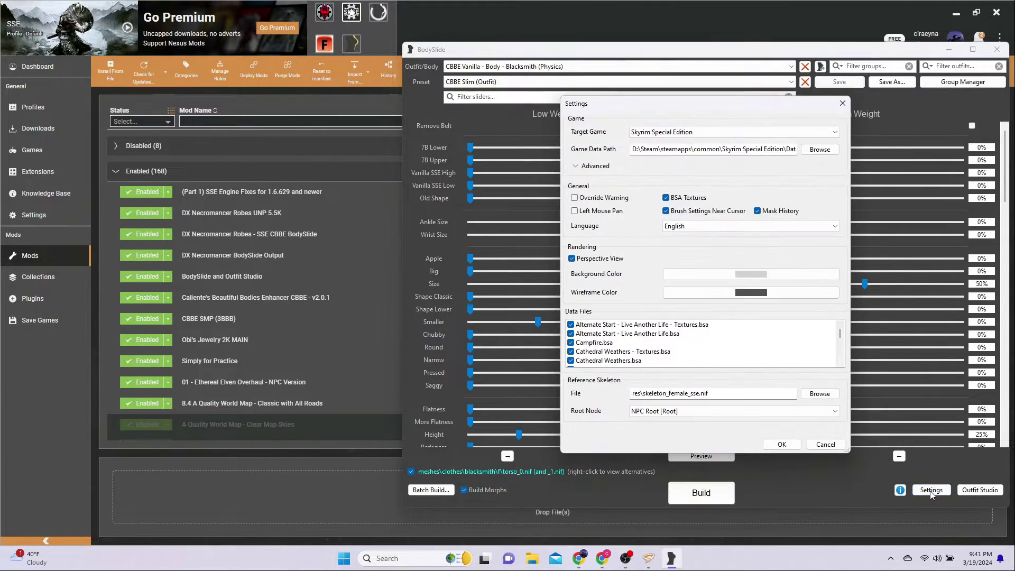
left_click(576, 167)
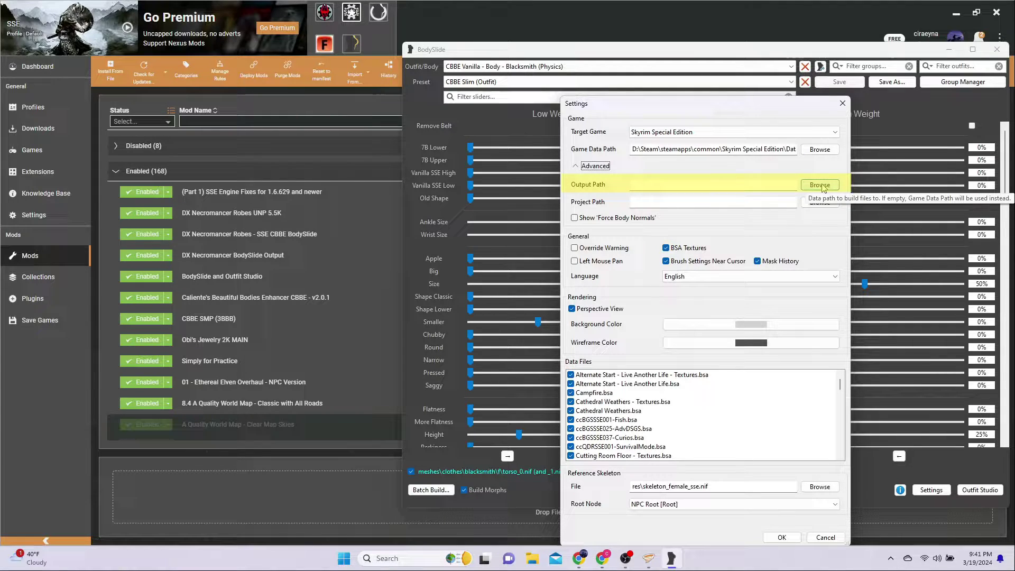
left_click(820, 185)
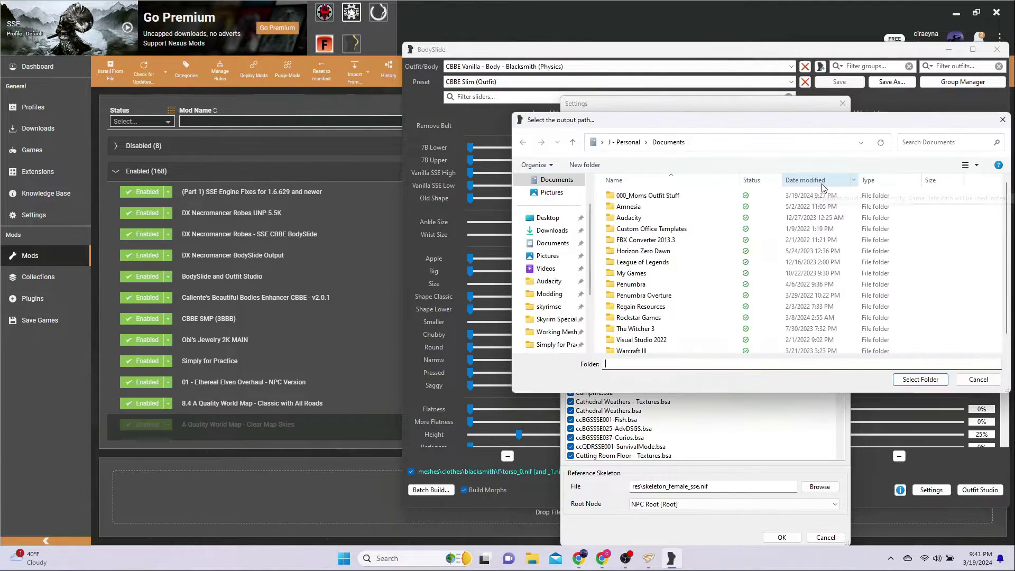
left_click(548, 306)
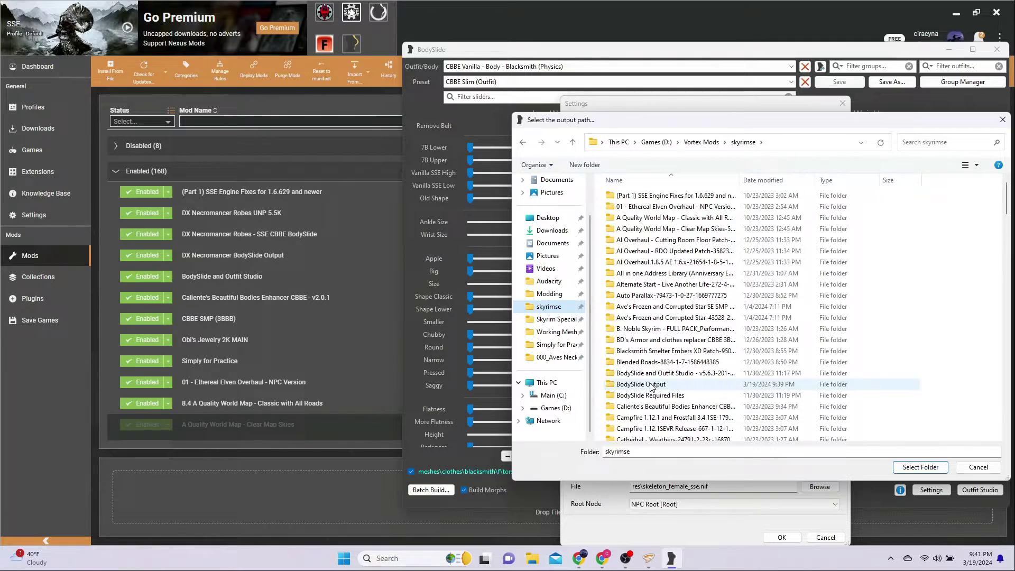
left_click(653, 384)
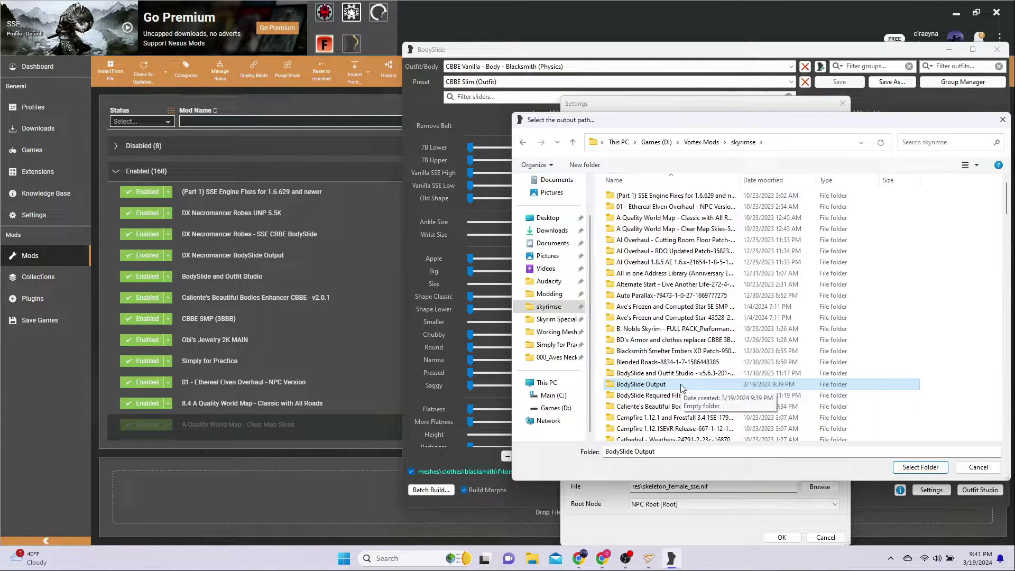
left_click(912, 468)
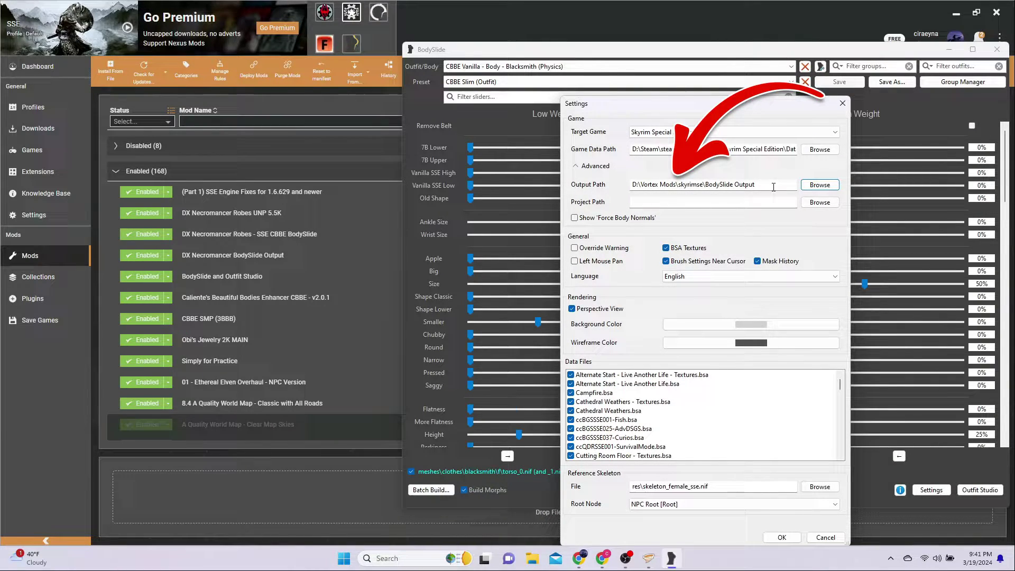
left_click_drag(755, 184, 632, 185)
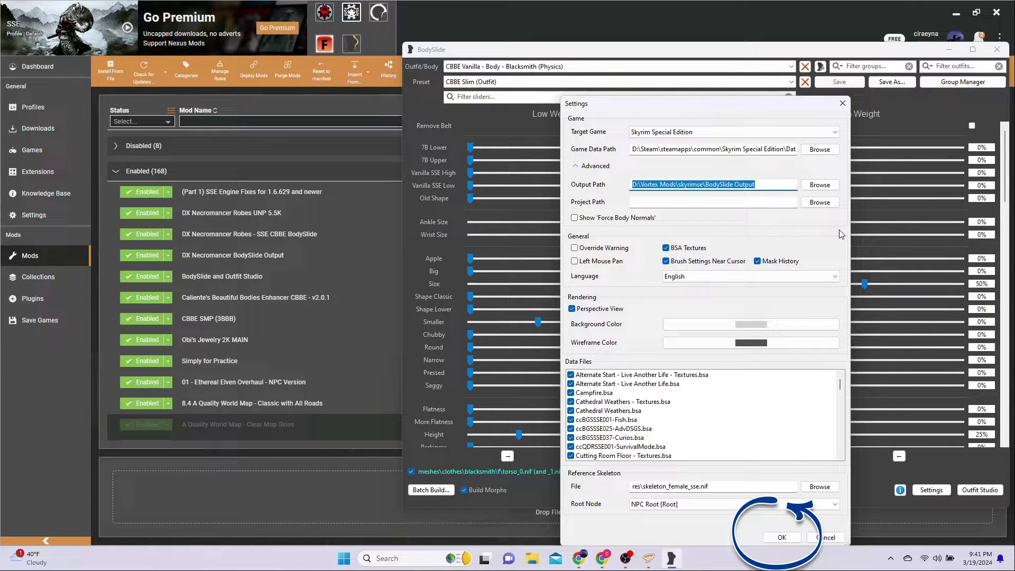
left_click(781, 537)
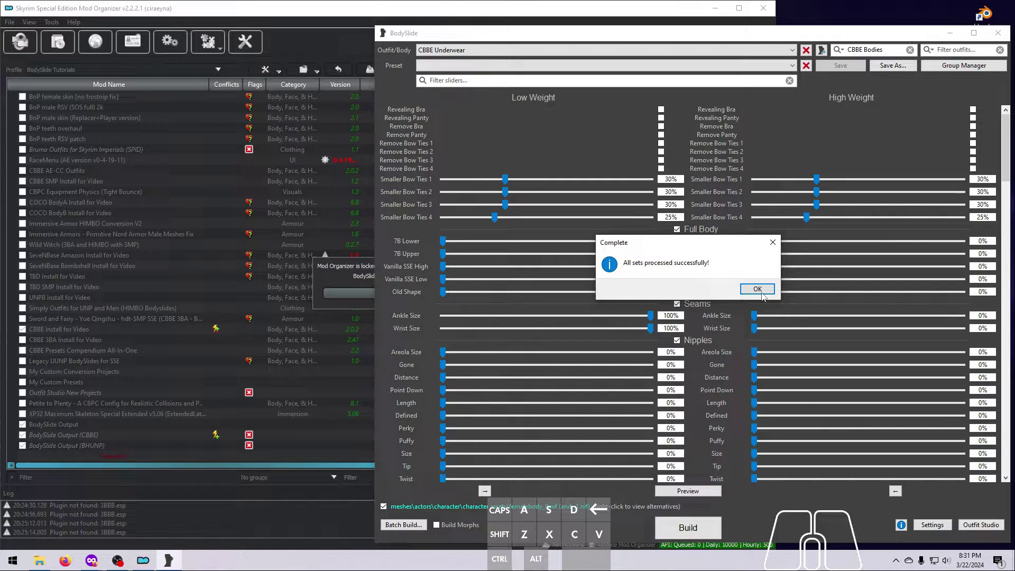
Dismiss the build-complete message, close BodySlide, and refresh Mod Organizer 2's mod list
left_click(757, 289)
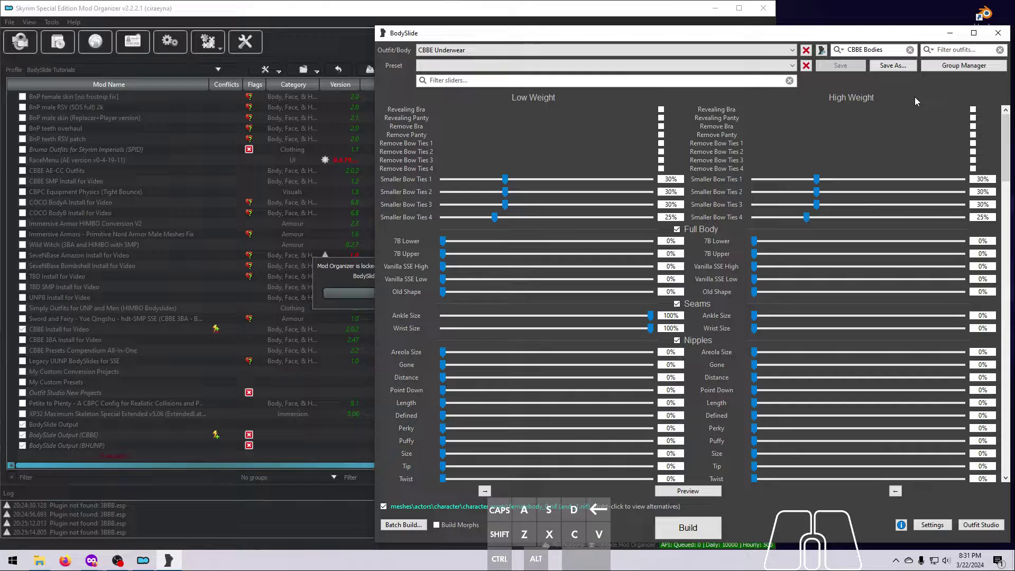
left_click(996, 33)
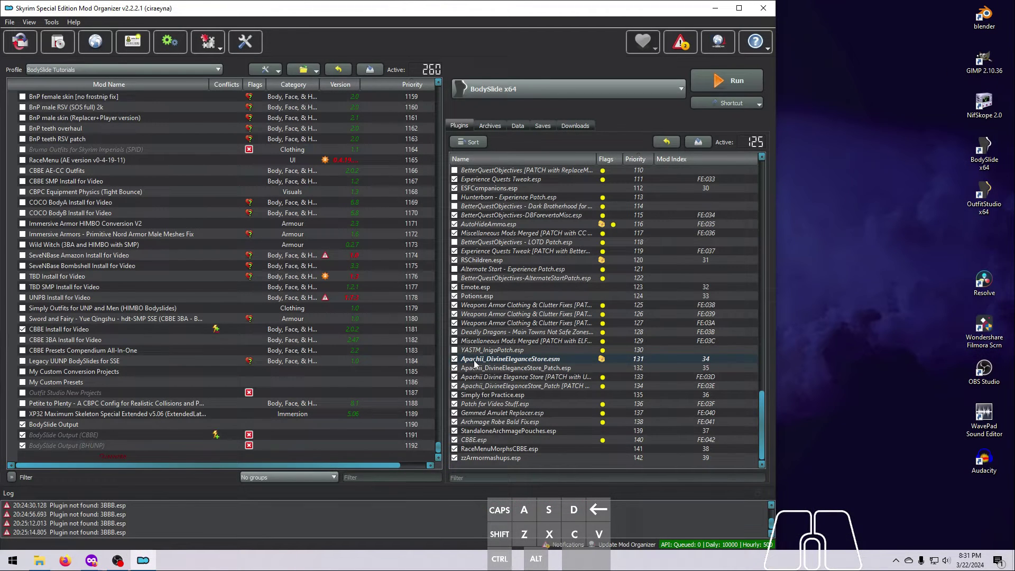
left_click(277, 72)
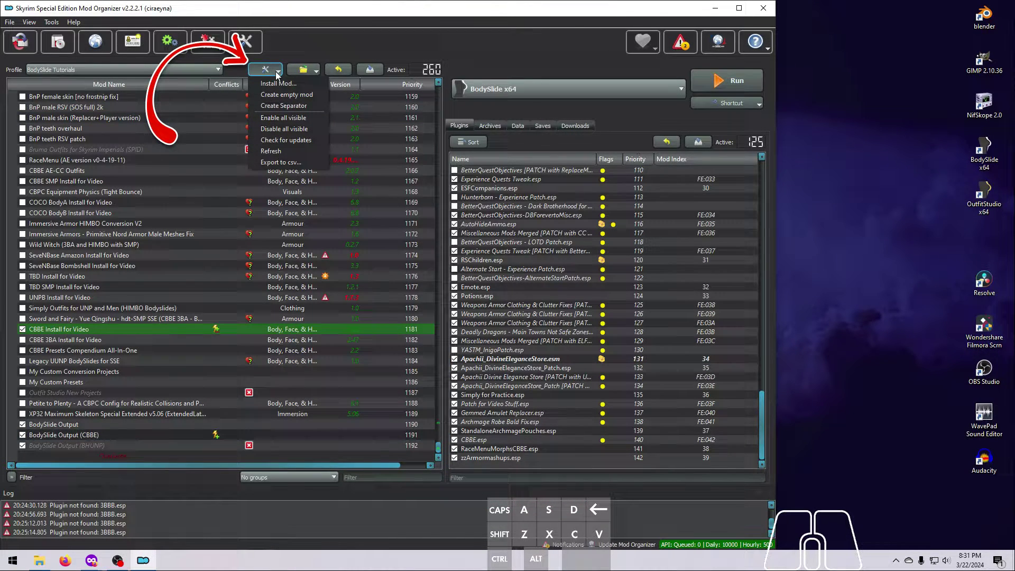
left_click(271, 151)
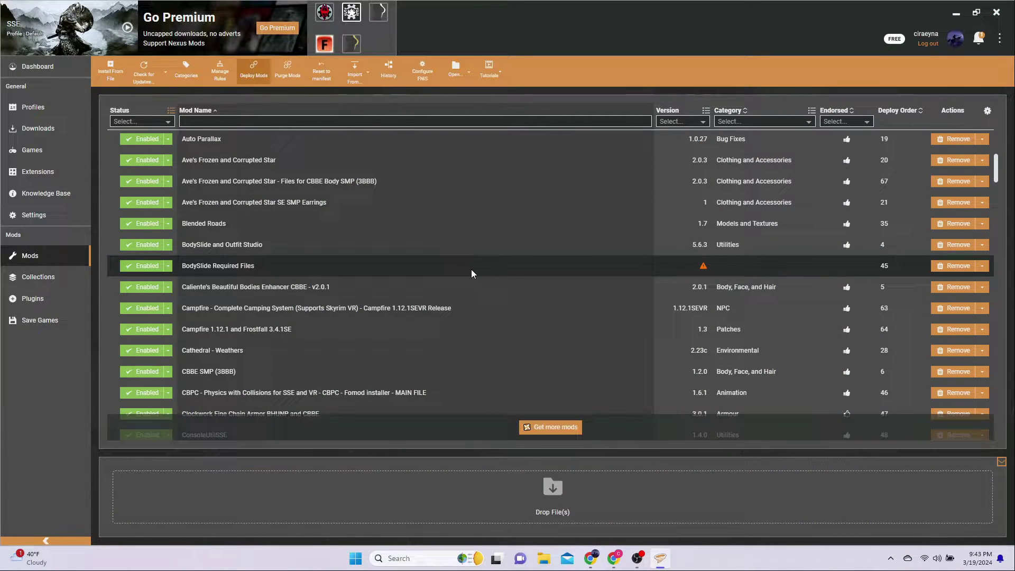
Run Deploy Mods from the Vortex toolbar
left_click(253, 72)
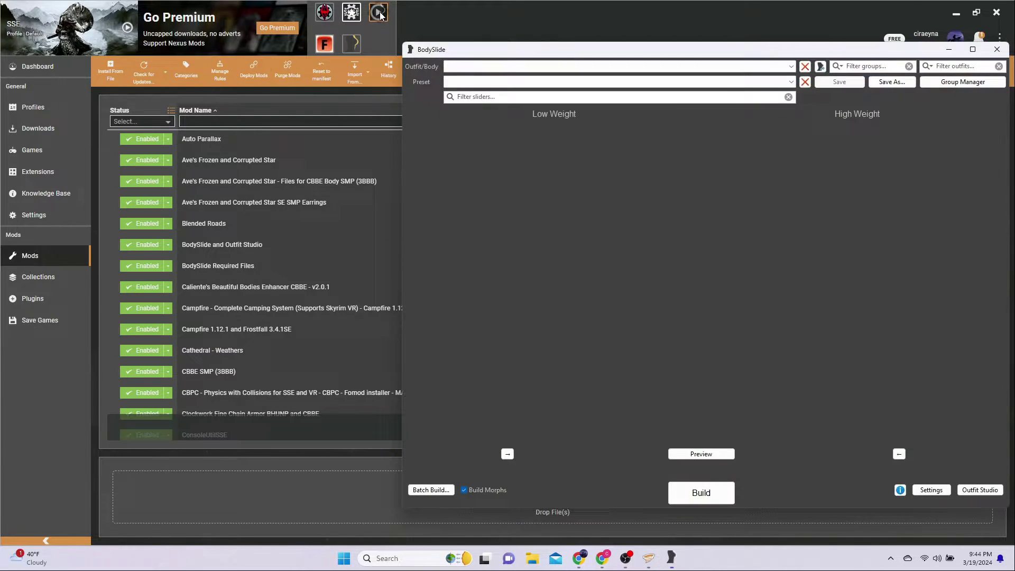
Select CBBE Underwear in the Outfit/Body list
left_click(789, 67)
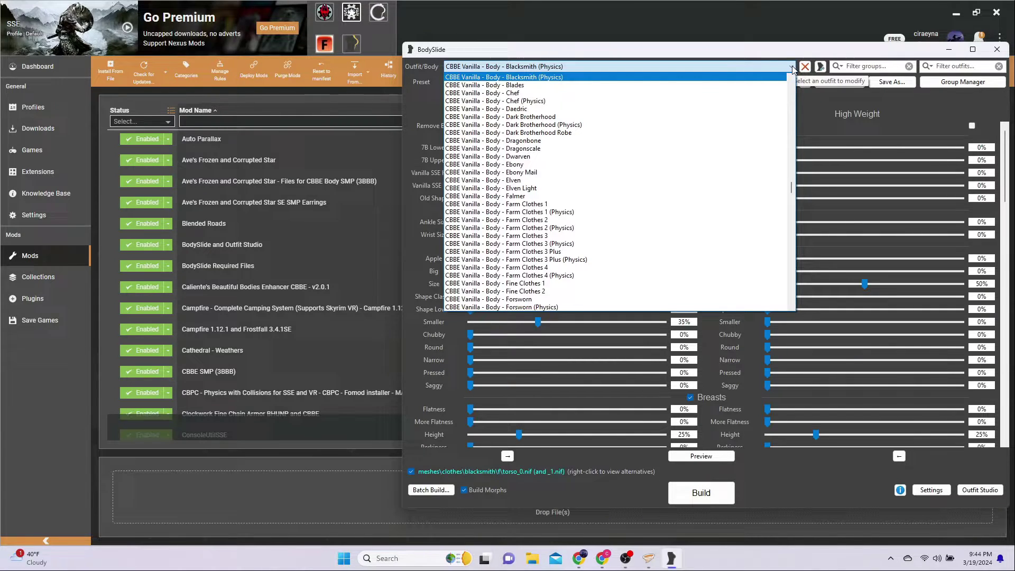
left_click_drag(791, 187, 793, 88)
scroll(475, 158, "down", 10)
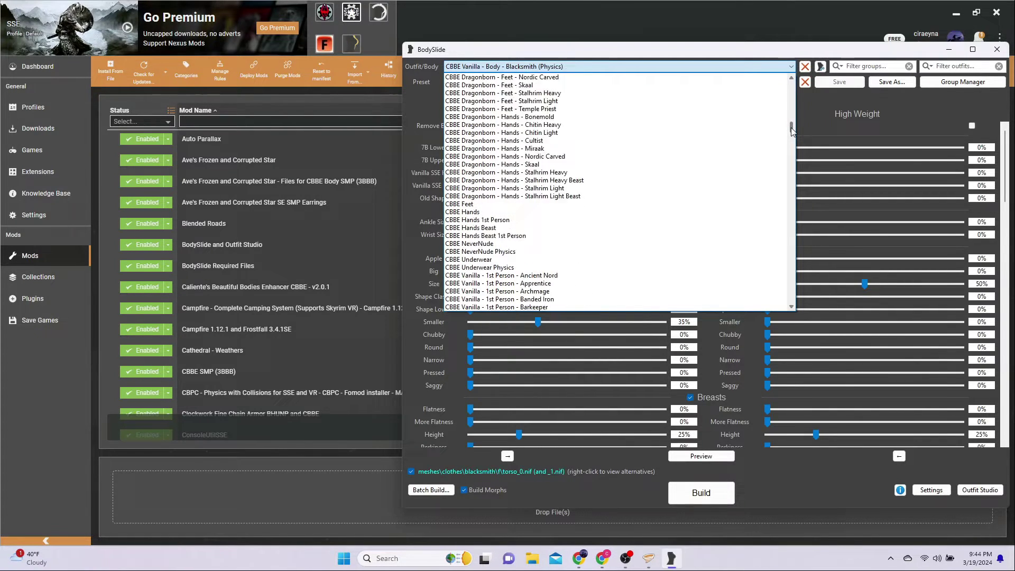
left_click(465, 131)
Choose the CBBE Curvy (Outfit) preset, build the meshes, and dismiss the success message
left_click(681, 83)
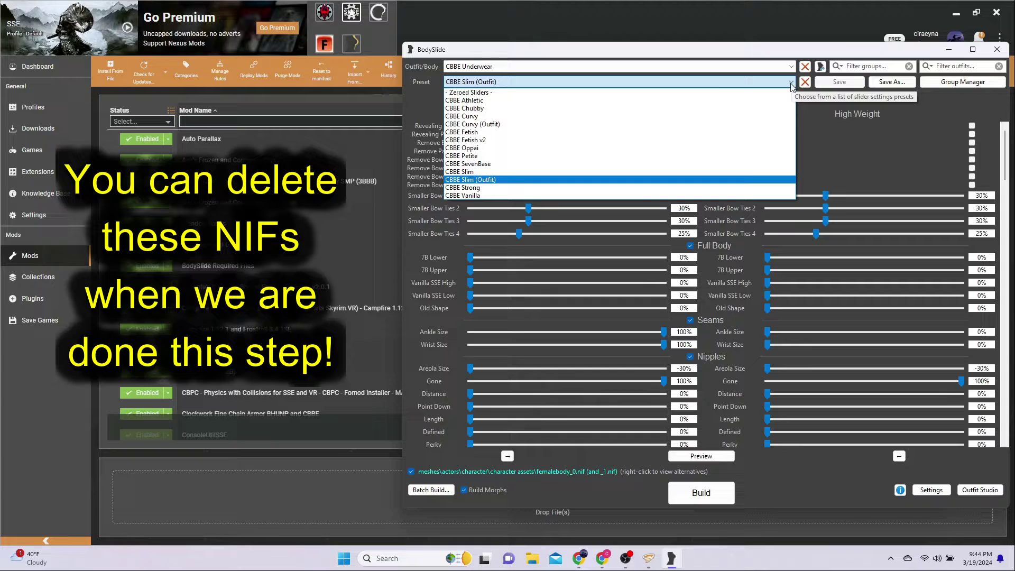
left_click(497, 116)
left_click(591, 82)
left_click(594, 125)
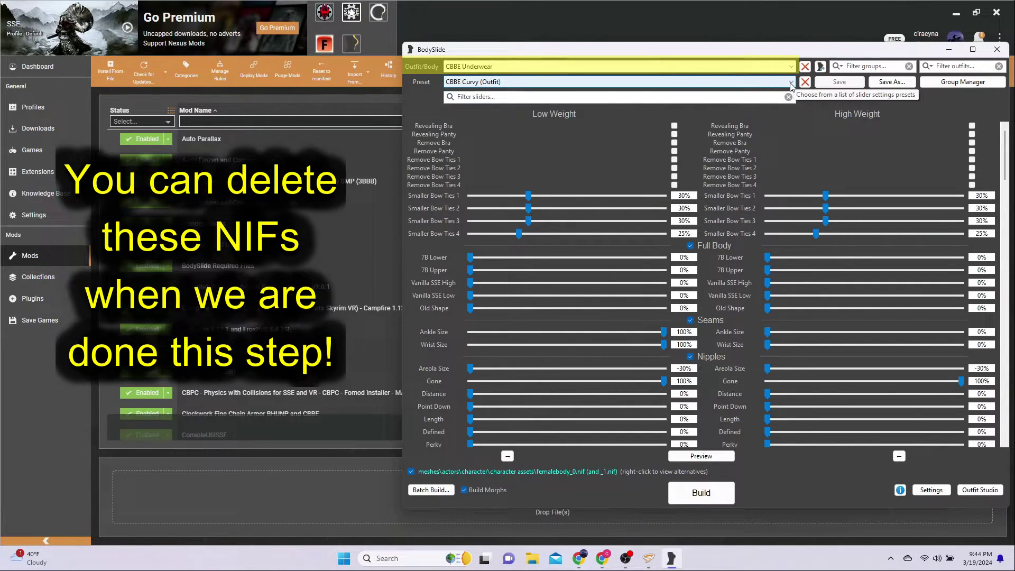
left_click(703, 493)
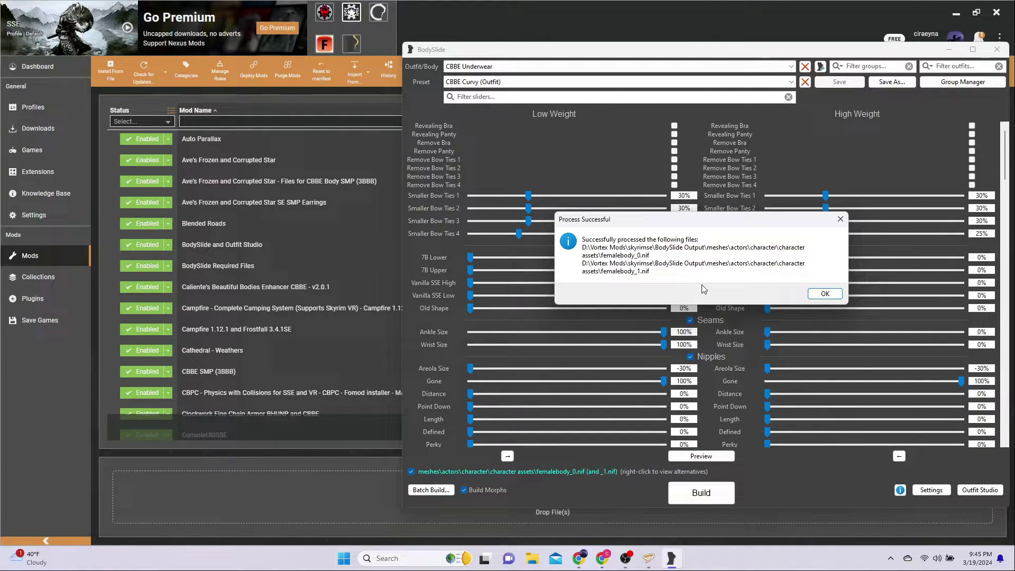
left_click(822, 294)
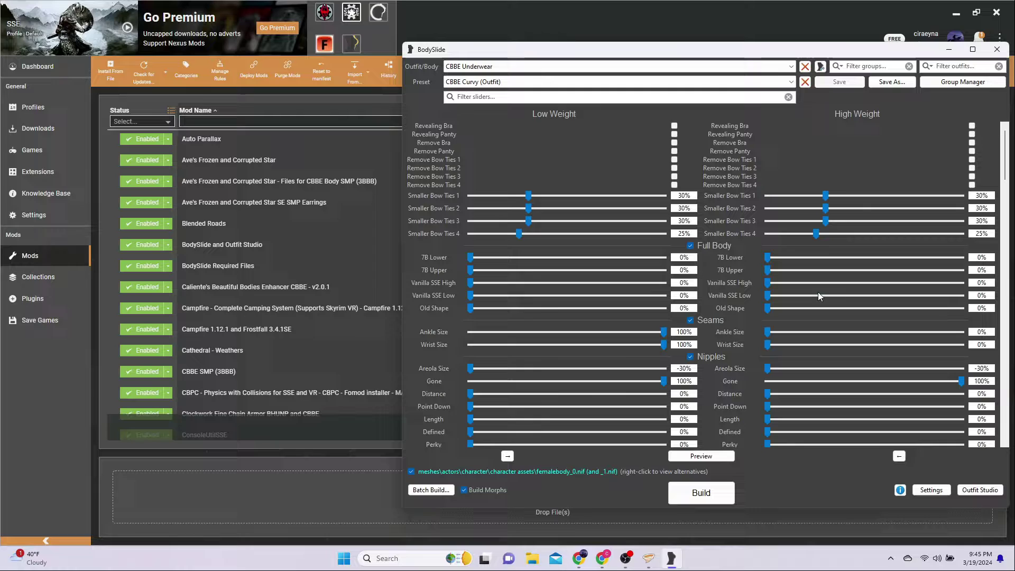
Close BodySlide and Vortex, relaunch Vortex, and apply the detected BodySlide Output mod change
left_click(996, 50)
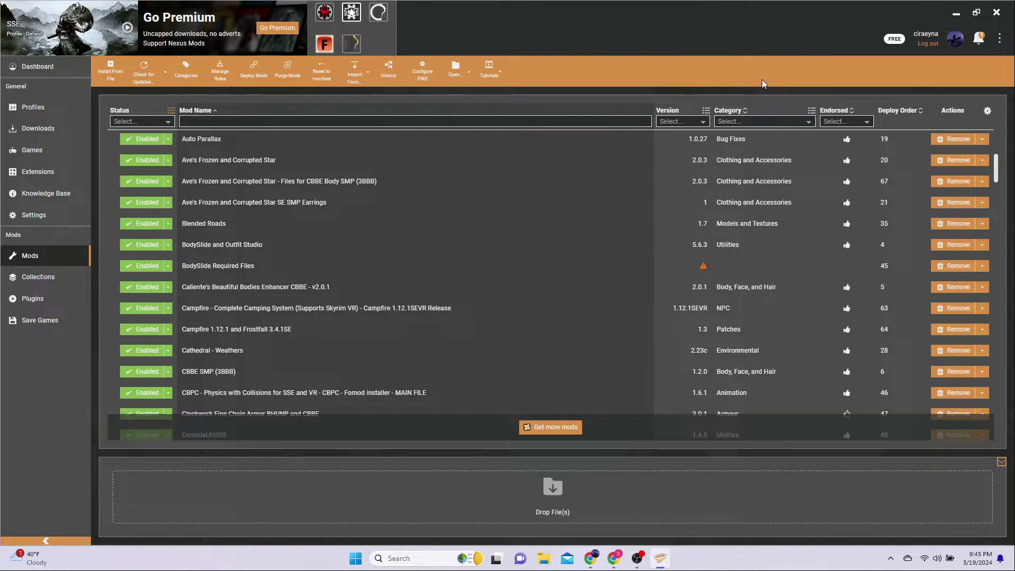
left_click(997, 12)
double_click(21, 229)
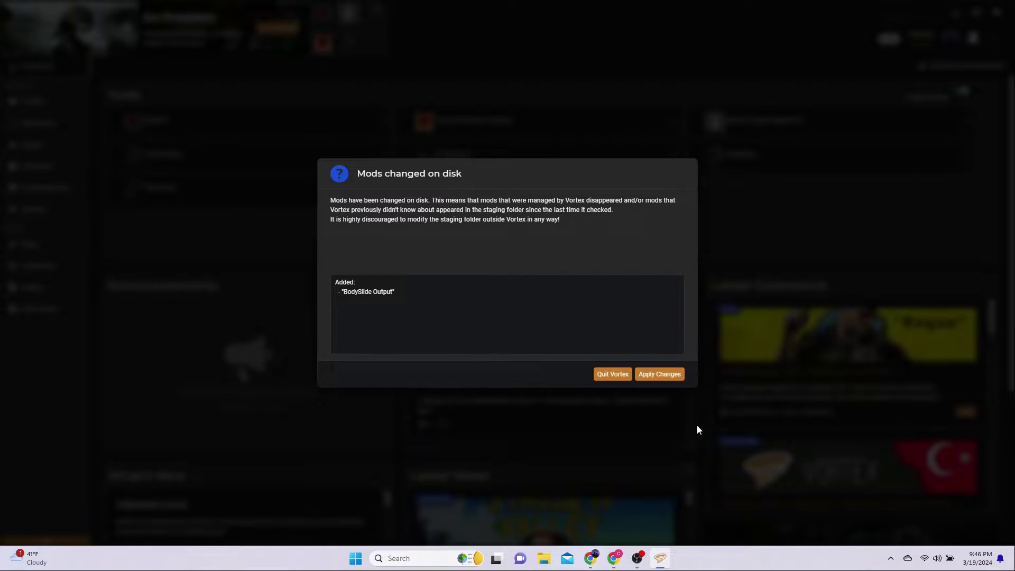
left_click(661, 376)
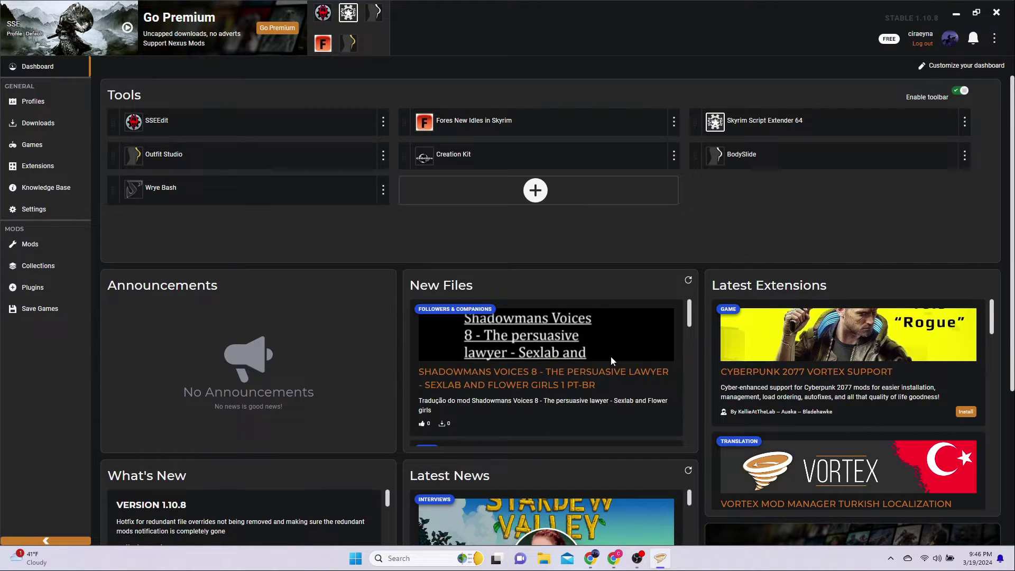
On the Mods page, switch BodySlide Output from Disabled to Enabled
left_click(28, 248)
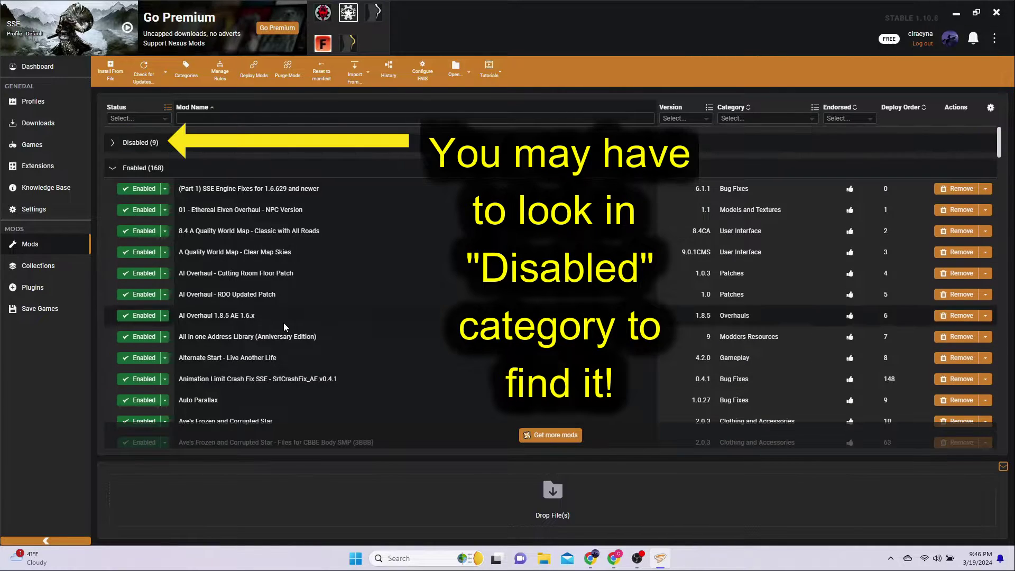
left_click(112, 143)
left_click(127, 184)
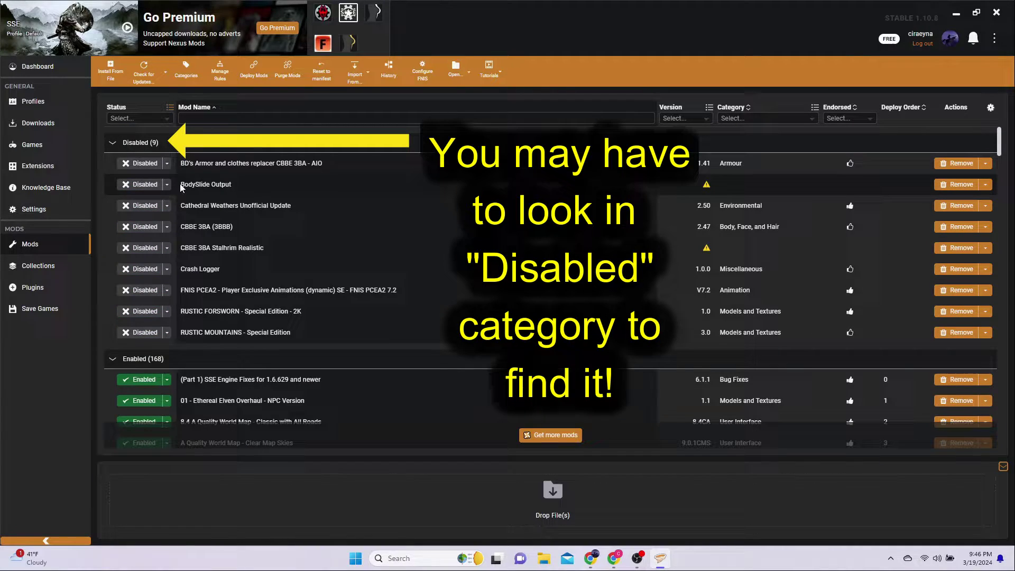
left_click(113, 142)
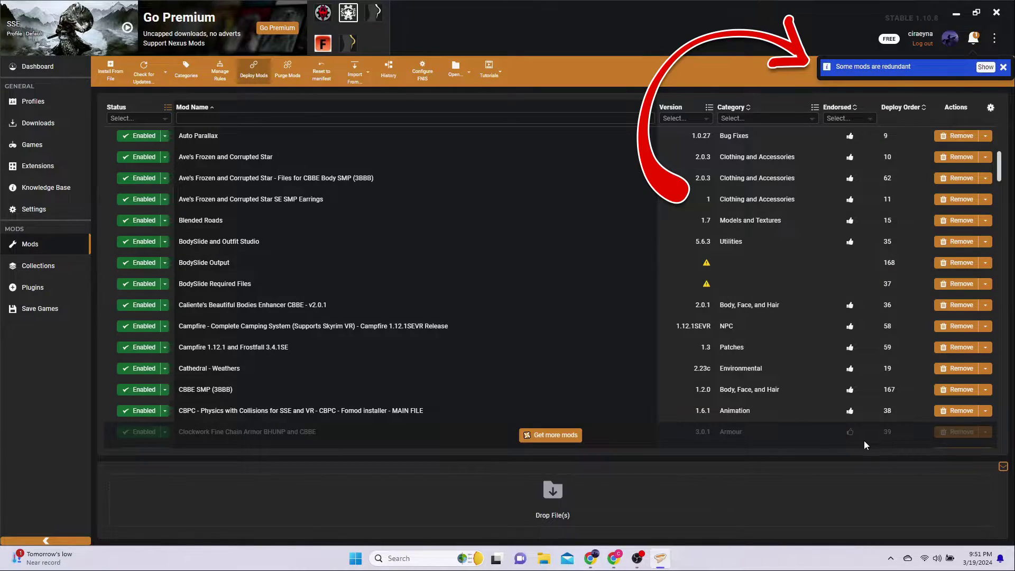
Uncheck BodySlide Output in the Redundant mods warning and close it
left_click(984, 67)
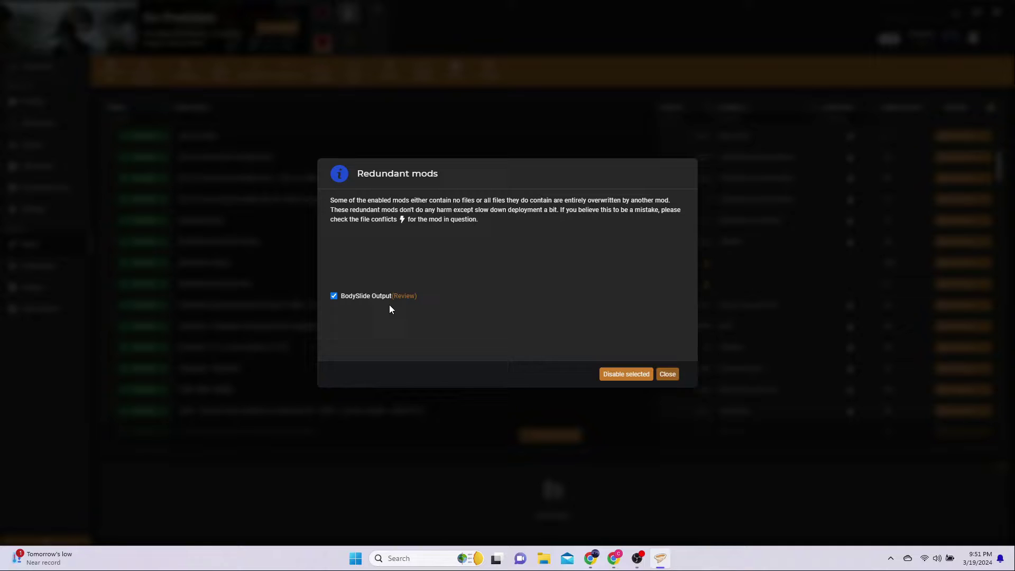
left_click(335, 296)
left_click(666, 374)
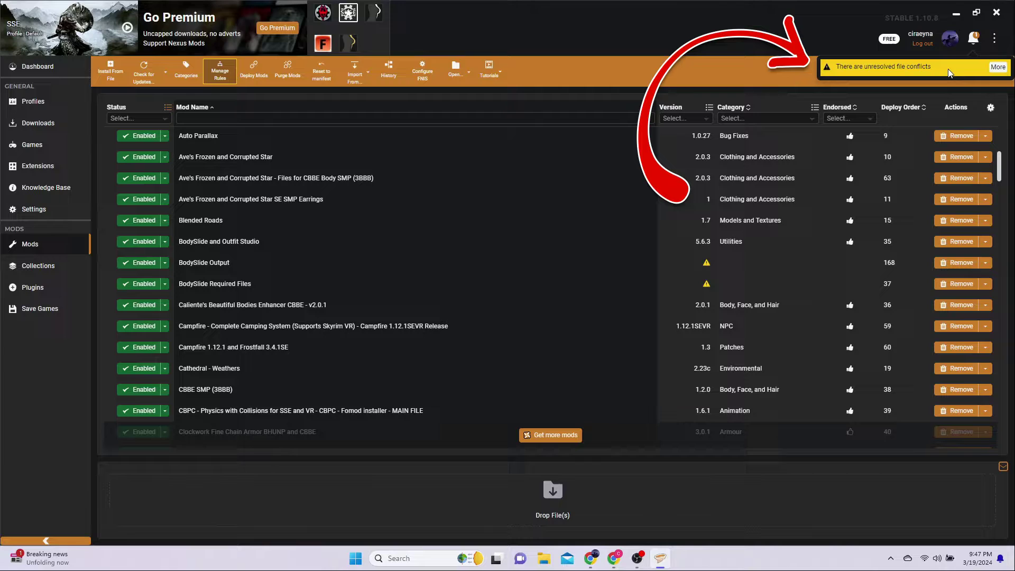
From the conflict notice, save rules loading BodySlide Output after CBBE SMP (3BBB) and Caliente's Beautiful Bodies Enhancer CBBE
left_click(997, 67)
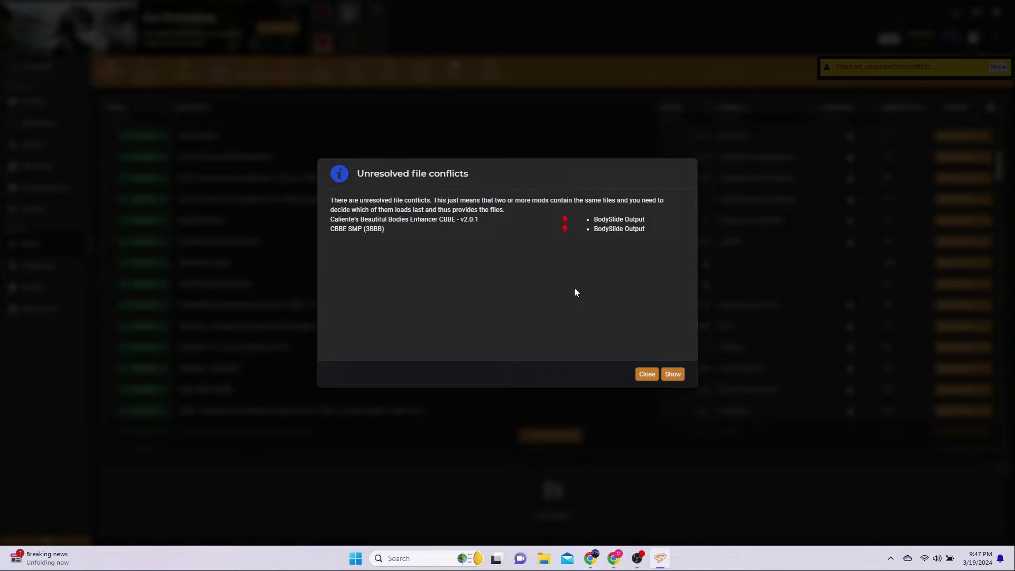
left_click(672, 374)
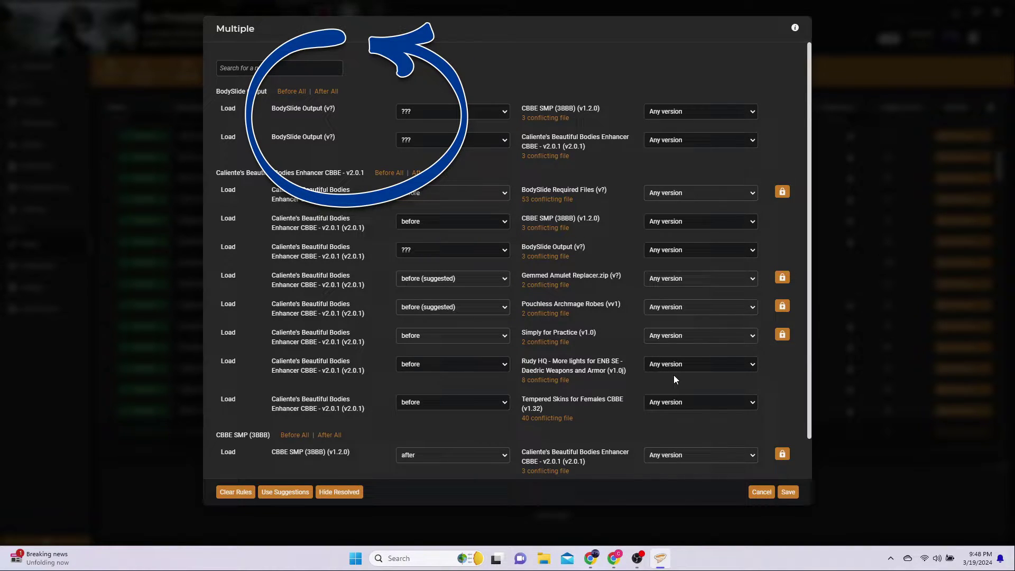
left_click(505, 111)
left_click(452, 140)
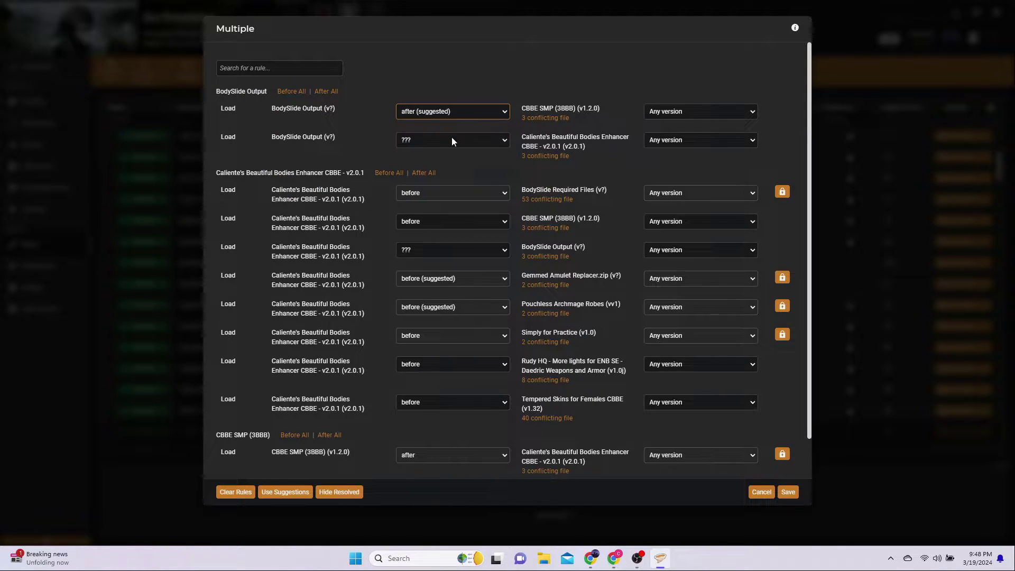
left_click(502, 141)
left_click(449, 168)
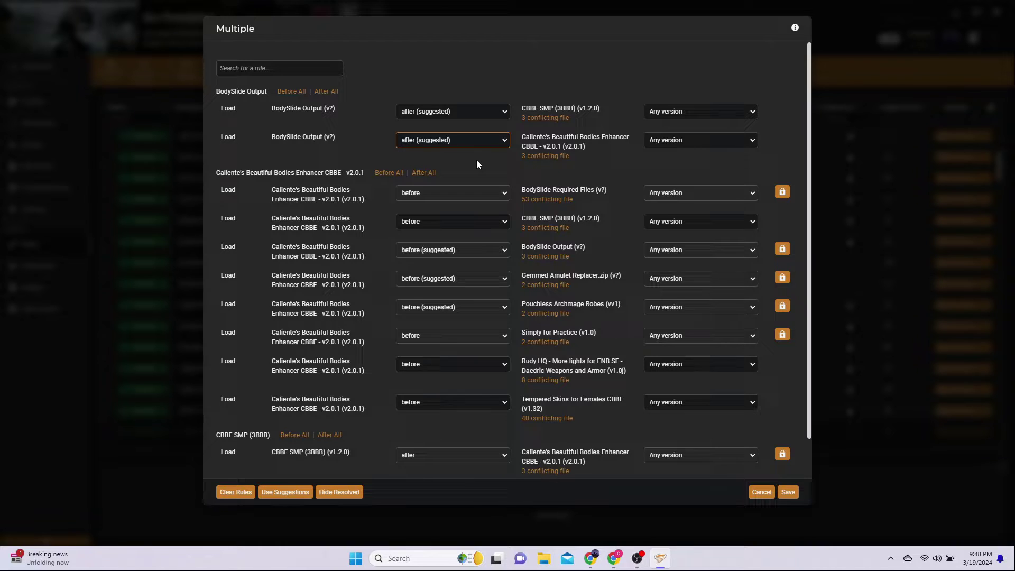
left_click(787, 492)
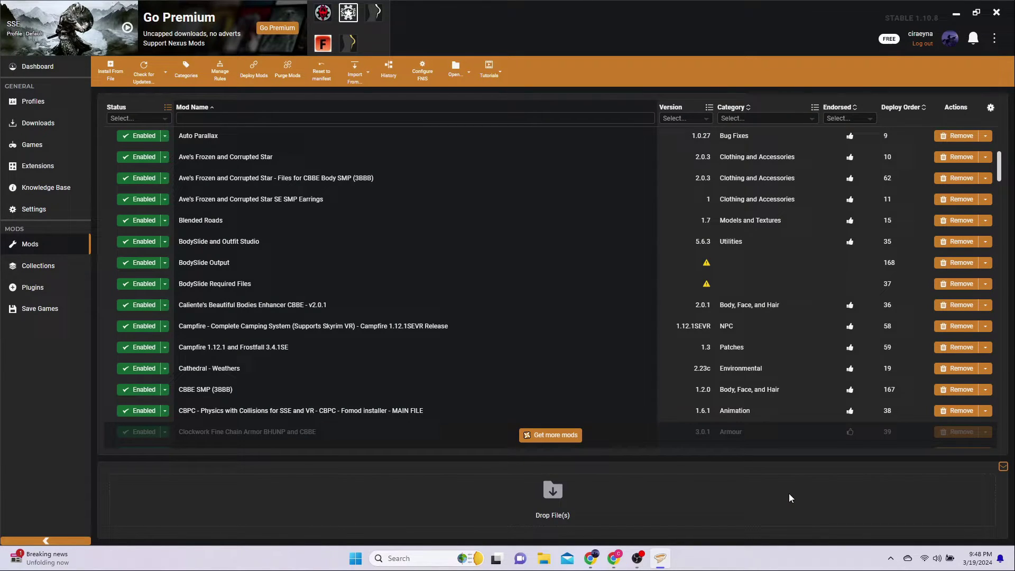
Deploy the Vortex mods so BodySlide Output's new load-after rules apply
left_click(255, 75)
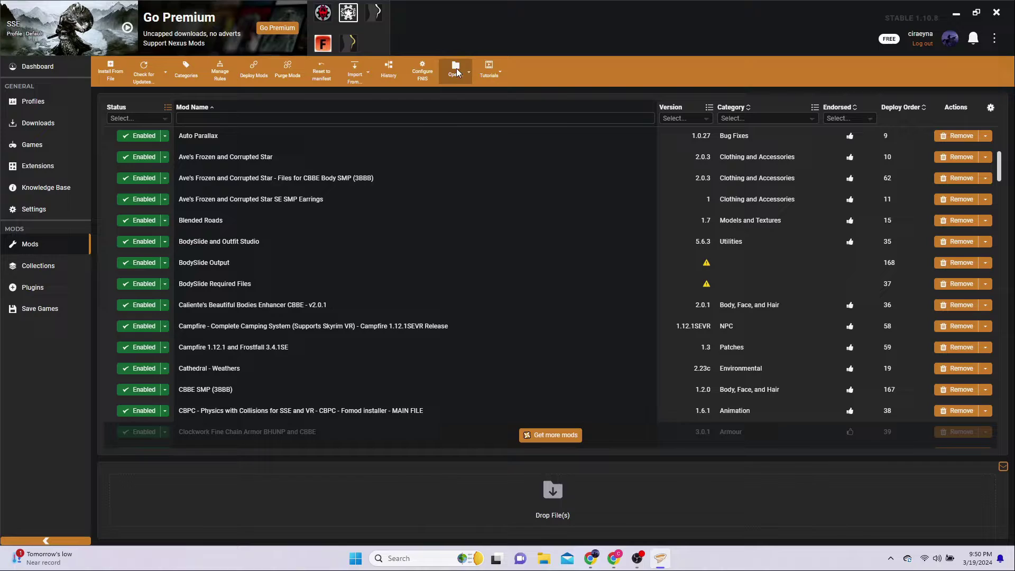
Delete the three built body mesh files from BodySlide Output's staging character assets folder
left_click(455, 71)
left_click(463, 109)
double_click(346, 304)
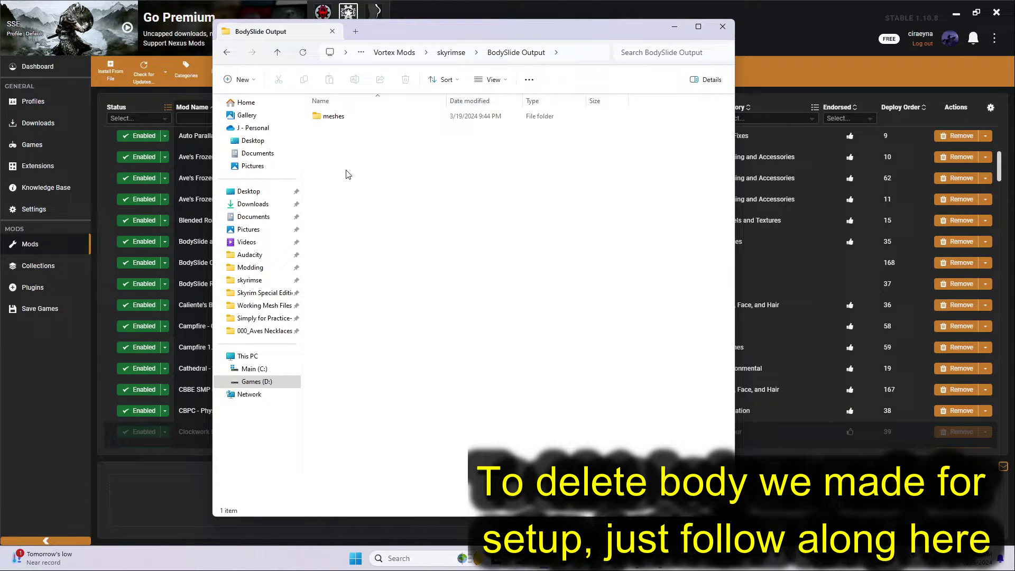
double_click(328, 117)
double_click(329, 117)
left_click(328, 118)
double_click(328, 117)
double_click(327, 117)
left_click_drag(373, 200, 330, 117)
right_click(330, 119)
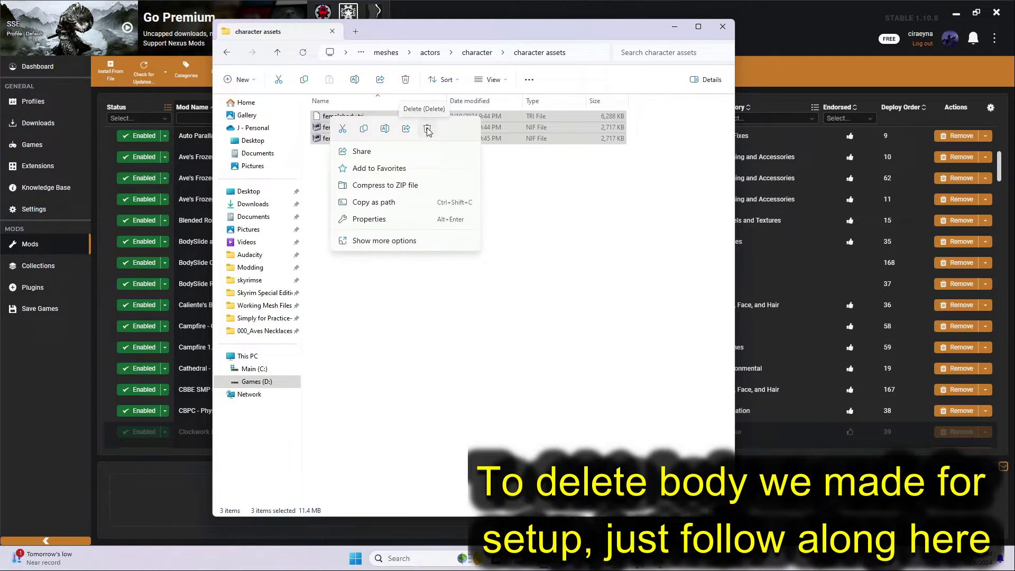
left_click(427, 128)
Deploy mods in Vortex and confirm keeping the external file deletions
left_click(723, 26)
left_click(455, 69)
left_click(455, 68)
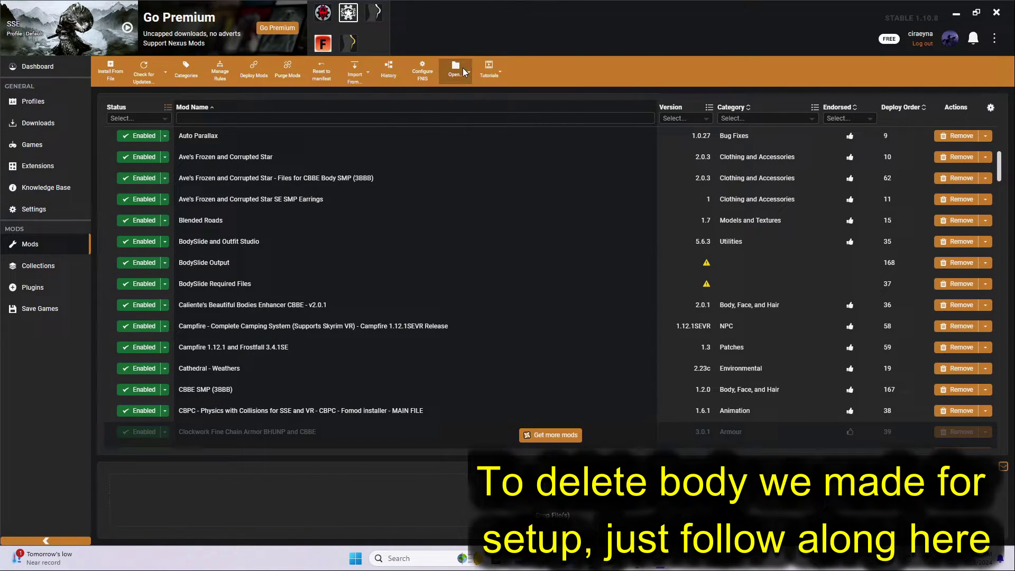
left_click(252, 69)
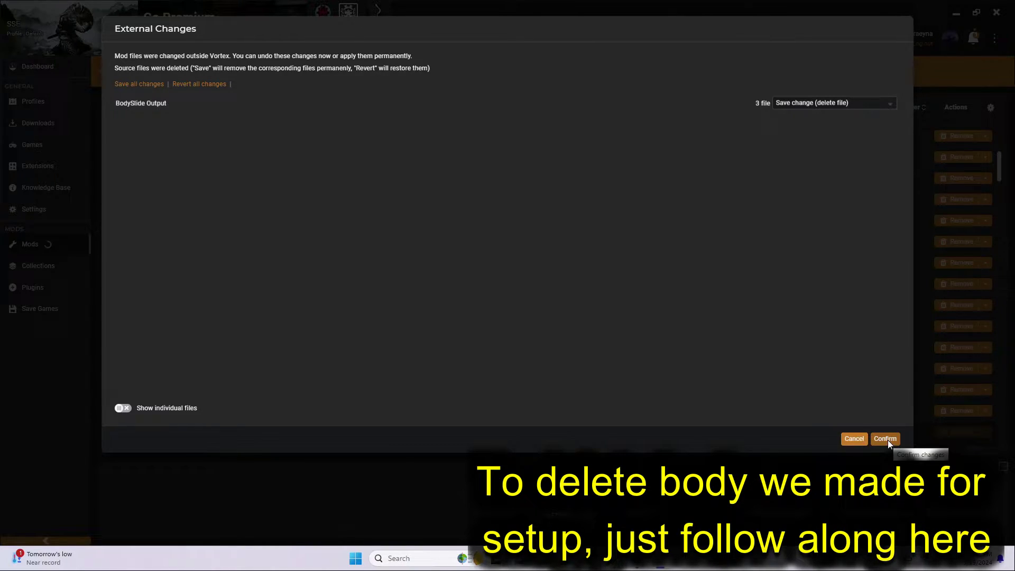
left_click(885, 439)
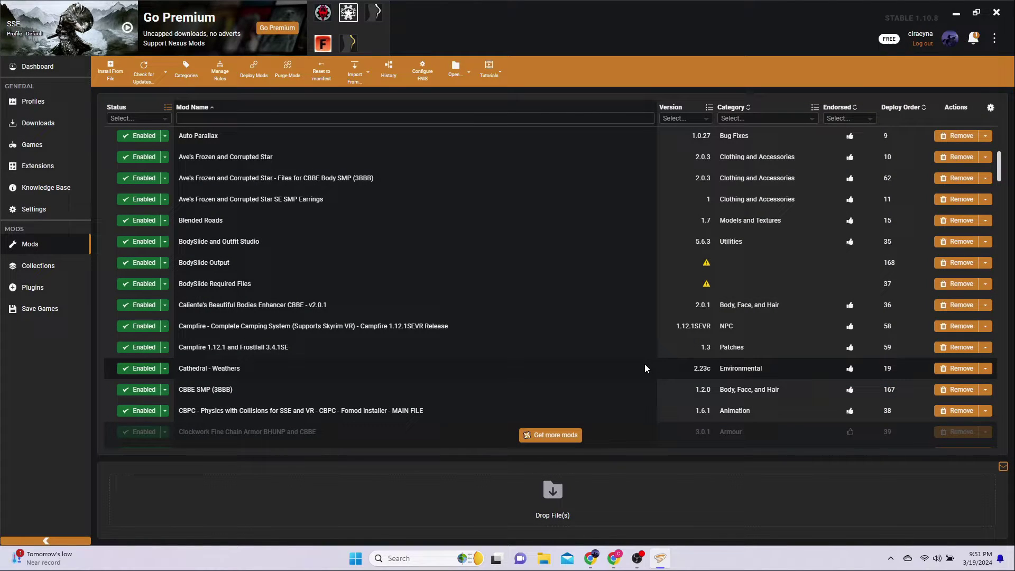
Sort the mod list by deploy order and scroll through it
left_click(898, 108)
left_click_drag(1000, 165, 1005, 434)
scroll(951, 445, "down", 5)
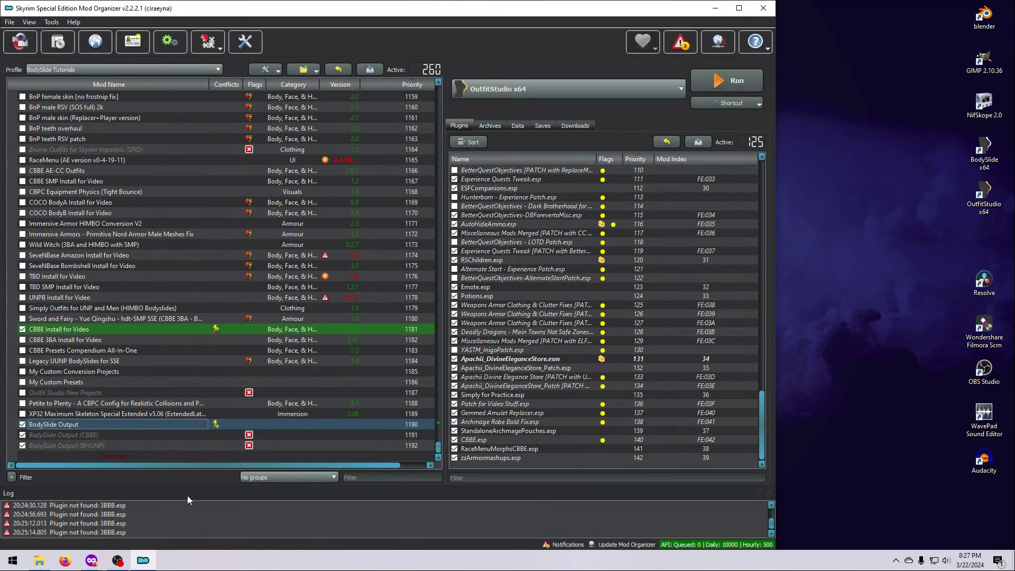
Open BodySlide Output's folder from its Filetree and browse to meshes\actors\character\character assets
double_click(106, 425)
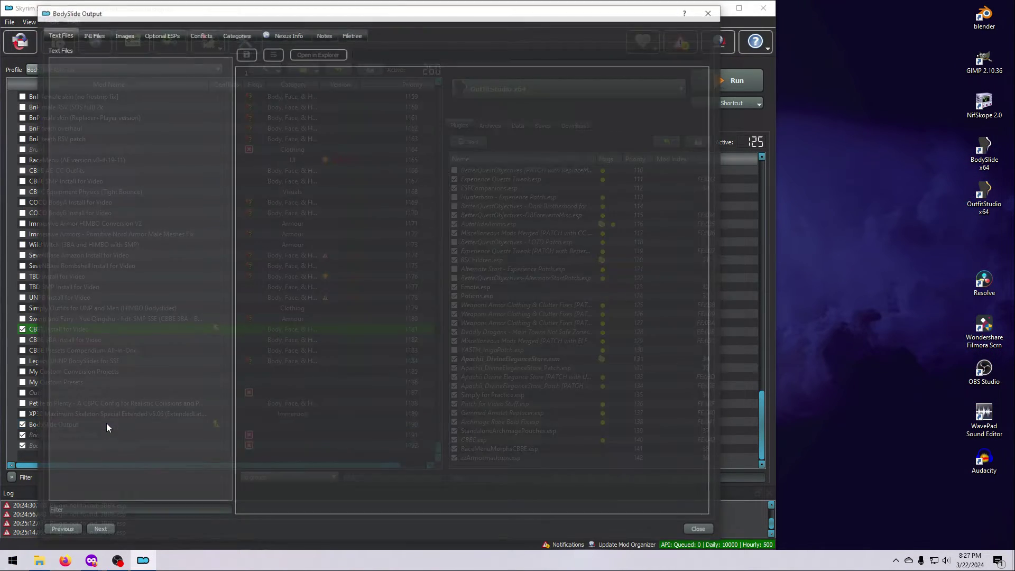
left_click(351, 34)
left_click(88, 56)
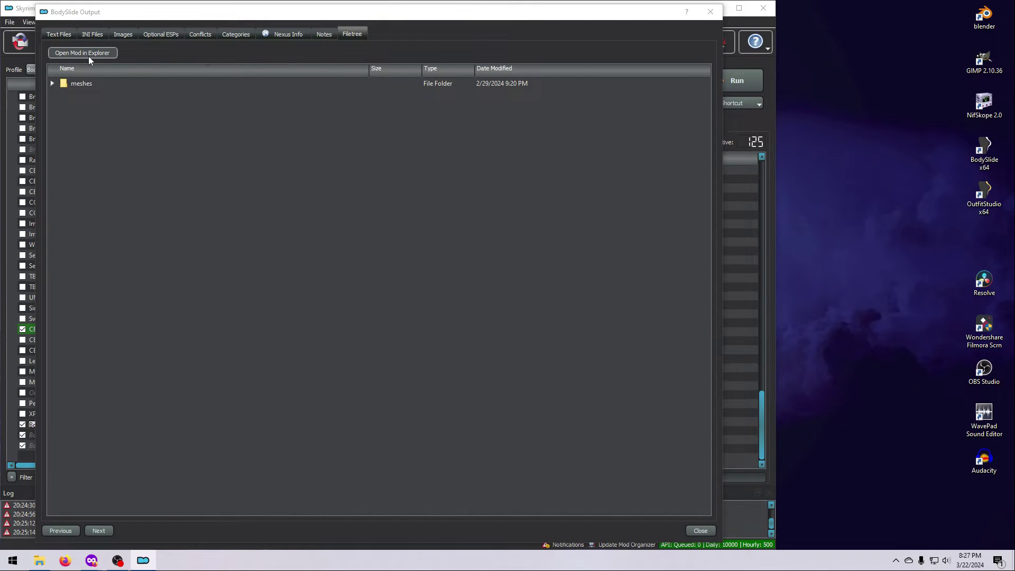
left_click(334, 214)
double_click(334, 212)
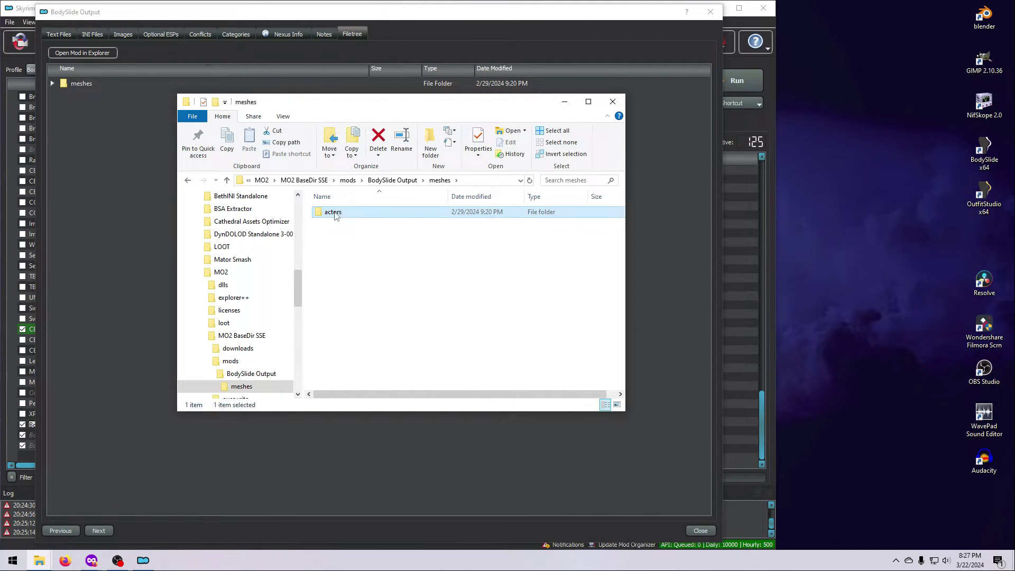
double_click(334, 212)
double_click(335, 213)
double_click(334, 213)
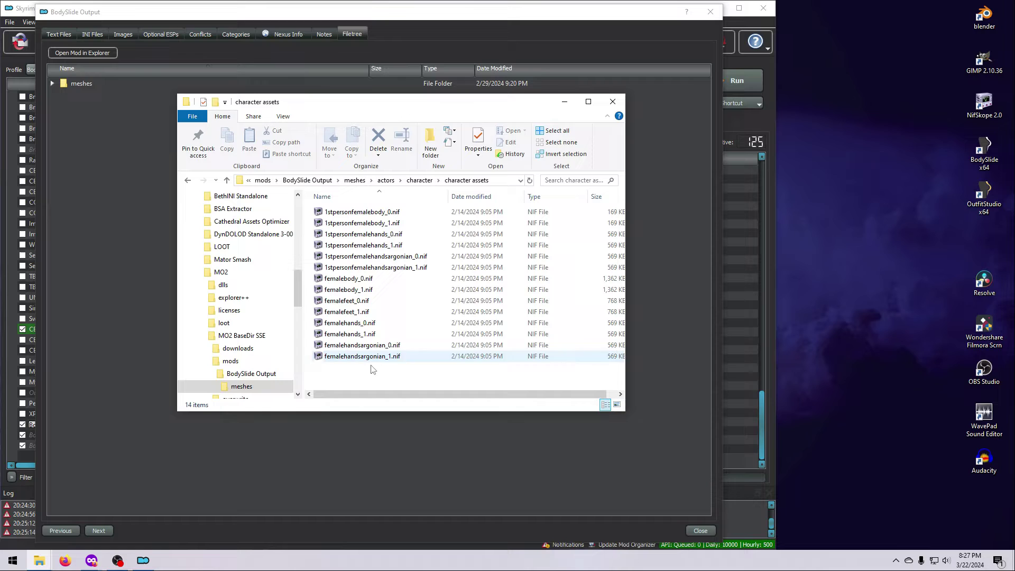
Delete all 14 NIF files there and close Explorer and the mod details
left_click_drag(377, 374, 360, 216)
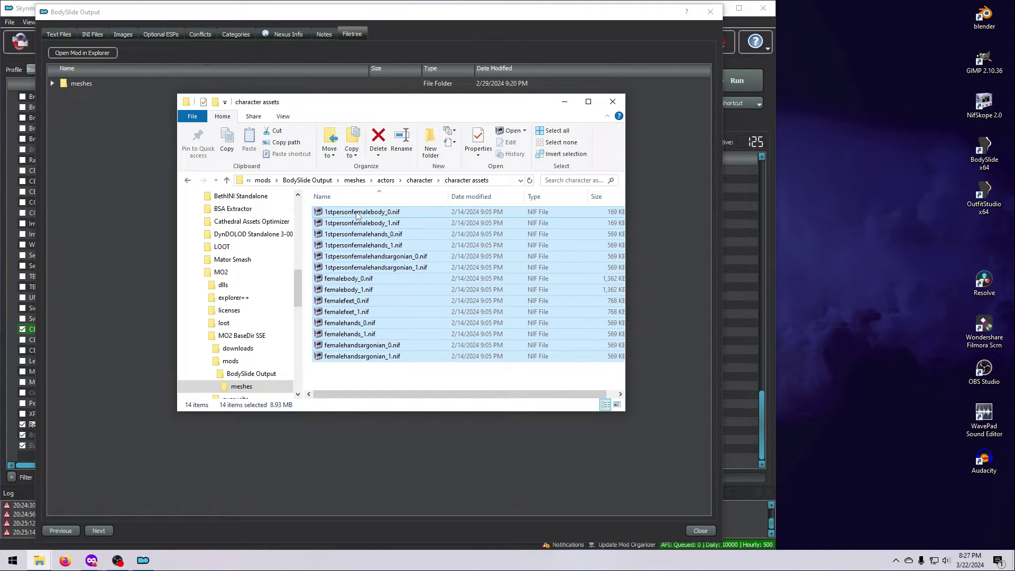
key("Delete")
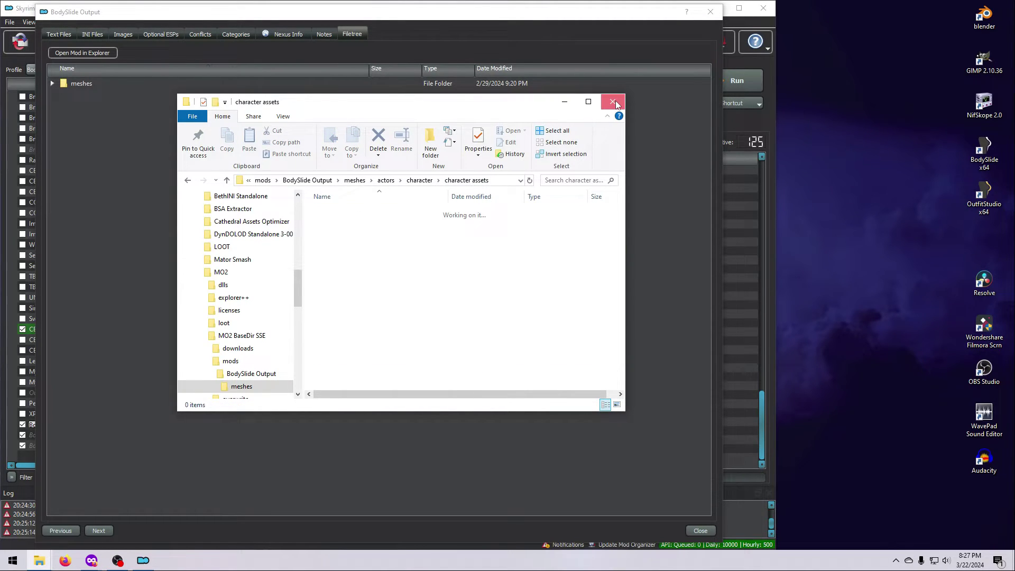
left_click(614, 103)
left_click(702, 527)
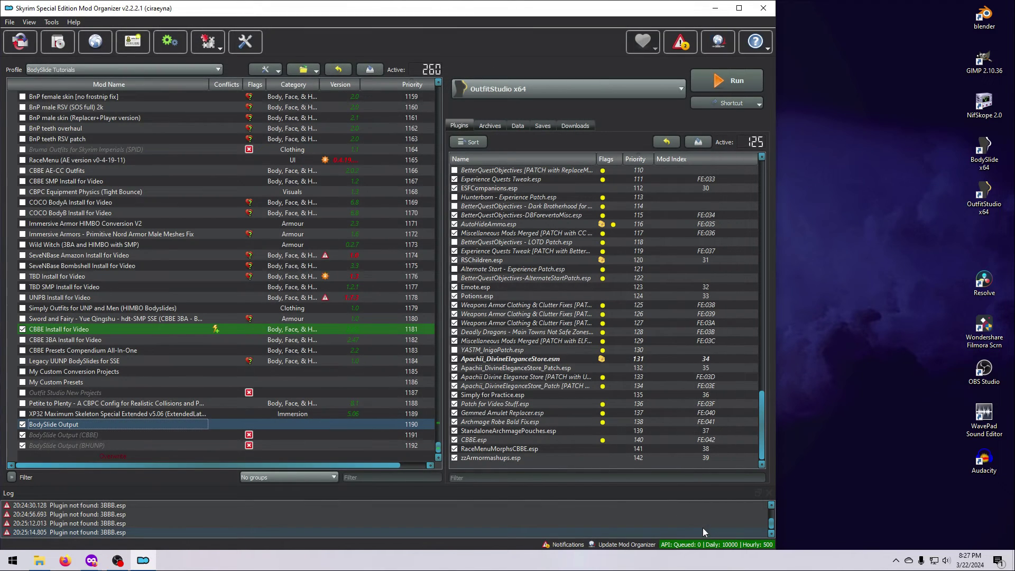
Refresh Mod Organizer 2's mod list from the wrench dropdown
left_click(274, 70)
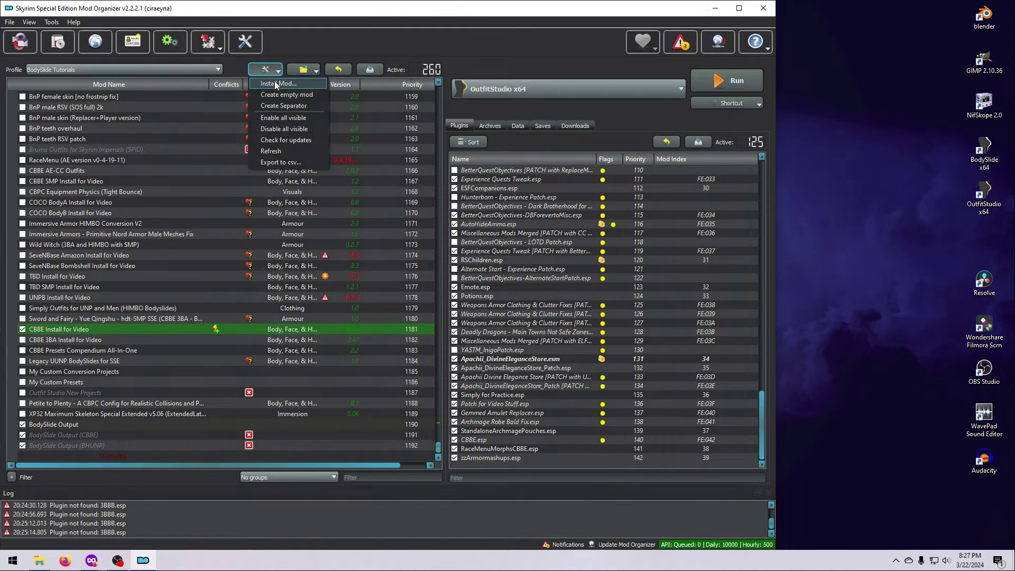
left_click(274, 151)
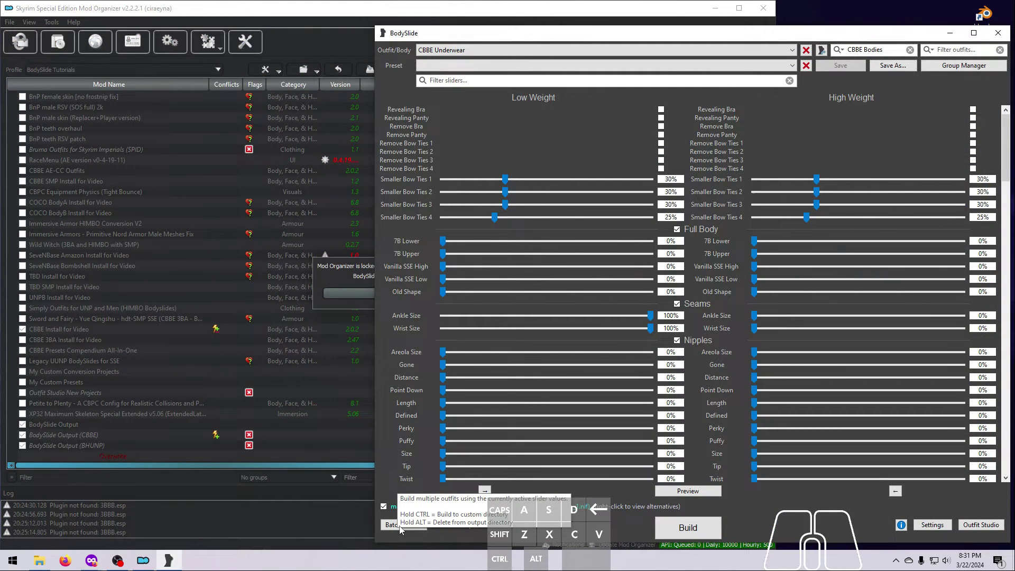
Batch build the checked body sets into the BodySlide Output (CBBE) mod folder
left_click(400, 530, "ctrl")
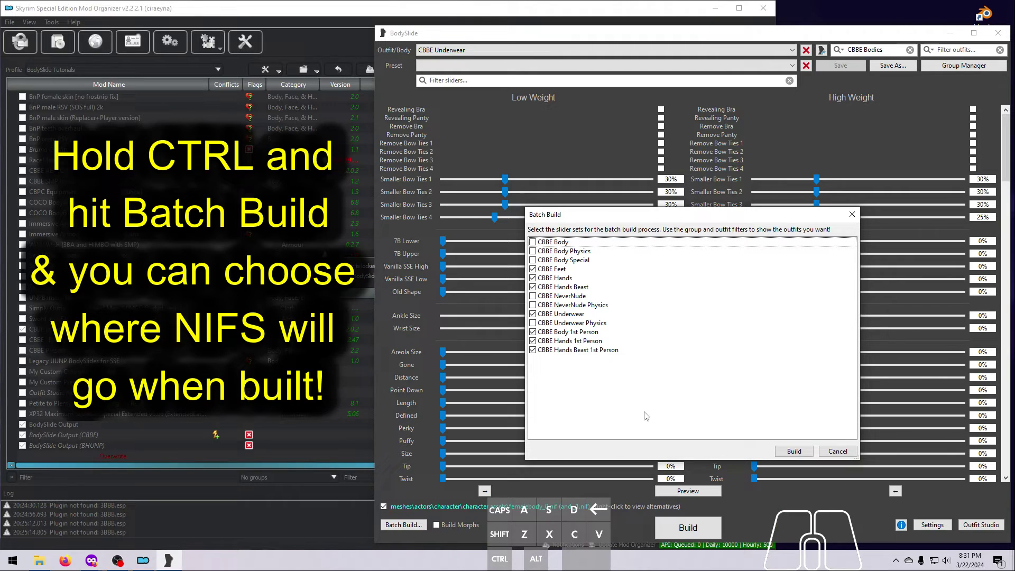
key("Return")
left_click(587, 68)
scroll(601, 240, "down", 15)
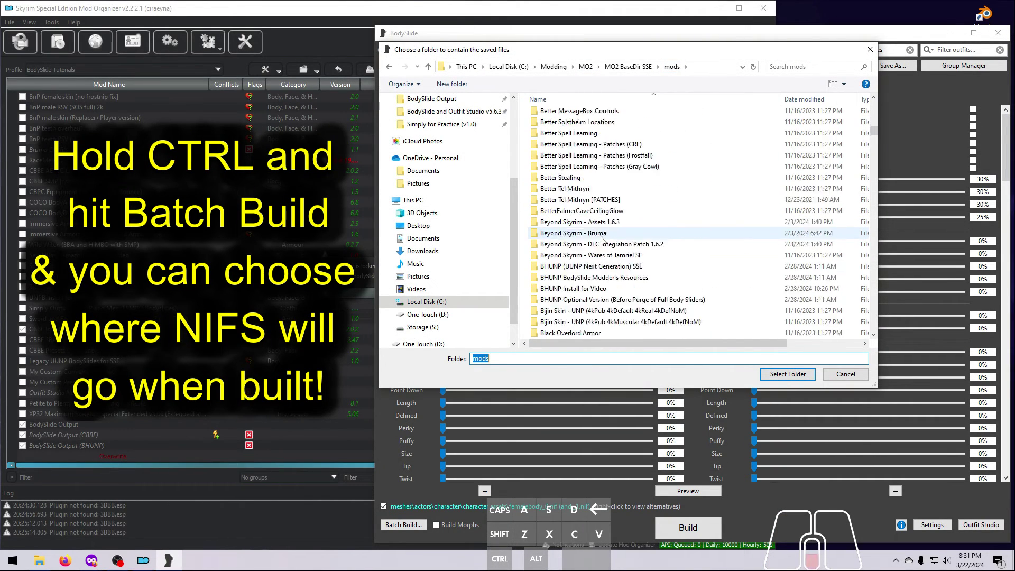
scroll(601, 239, "down", 15)
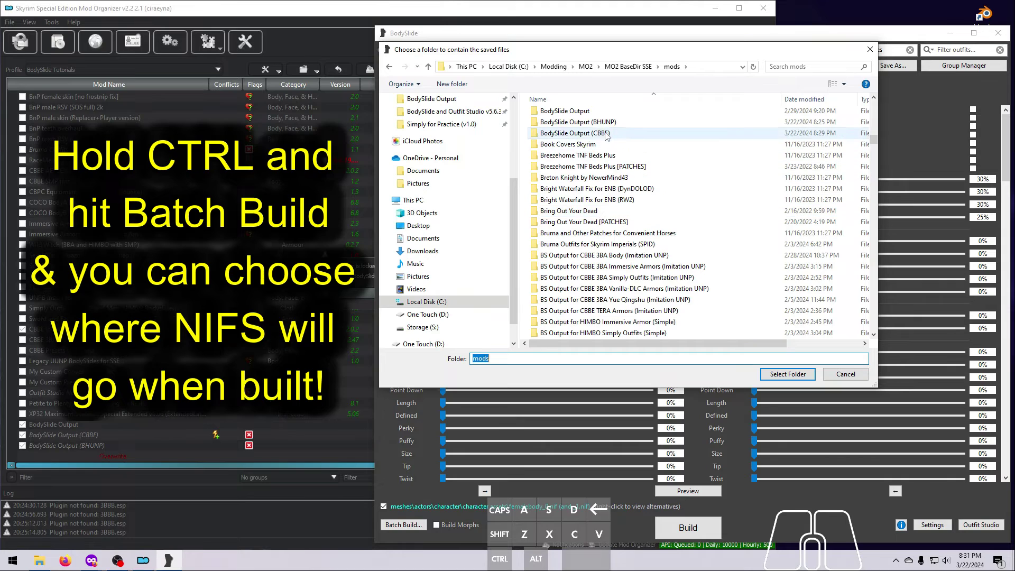
left_click(606, 135)
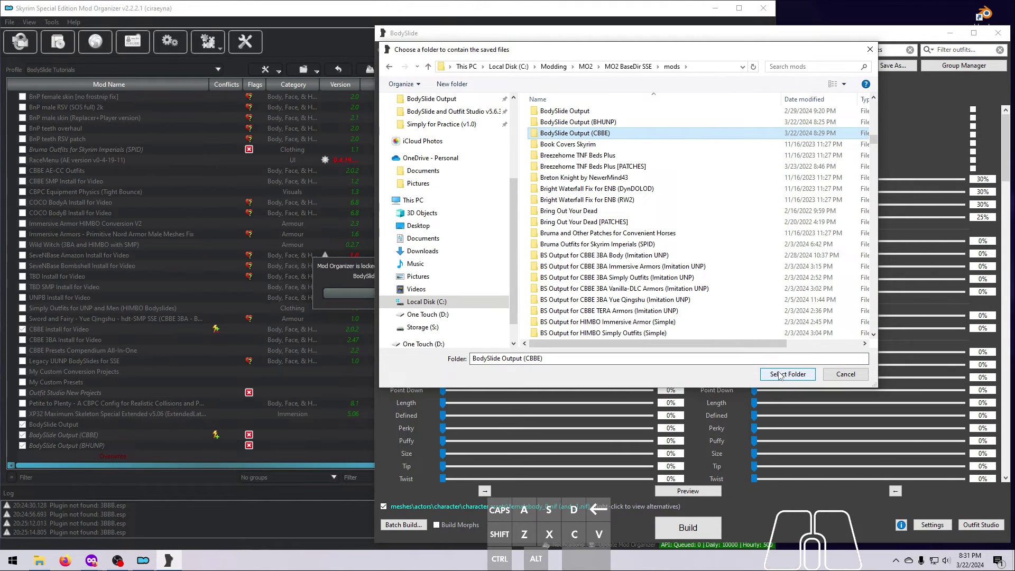
left_click(778, 374)
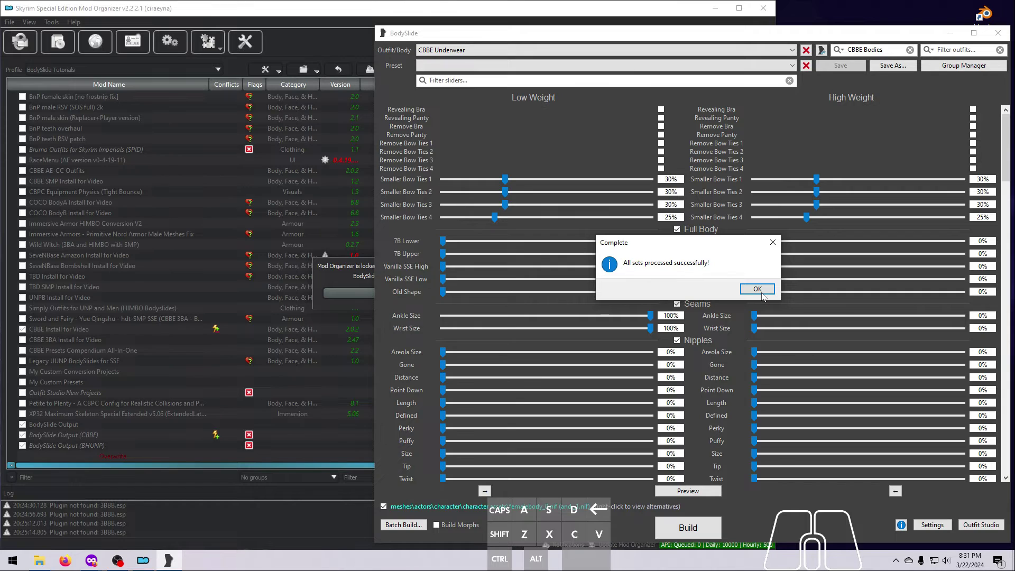
left_click(757, 289)
Batch build the sets again into a new Desktop folder 'CBBE BODY', then close BodySlide
left_click(403, 525)
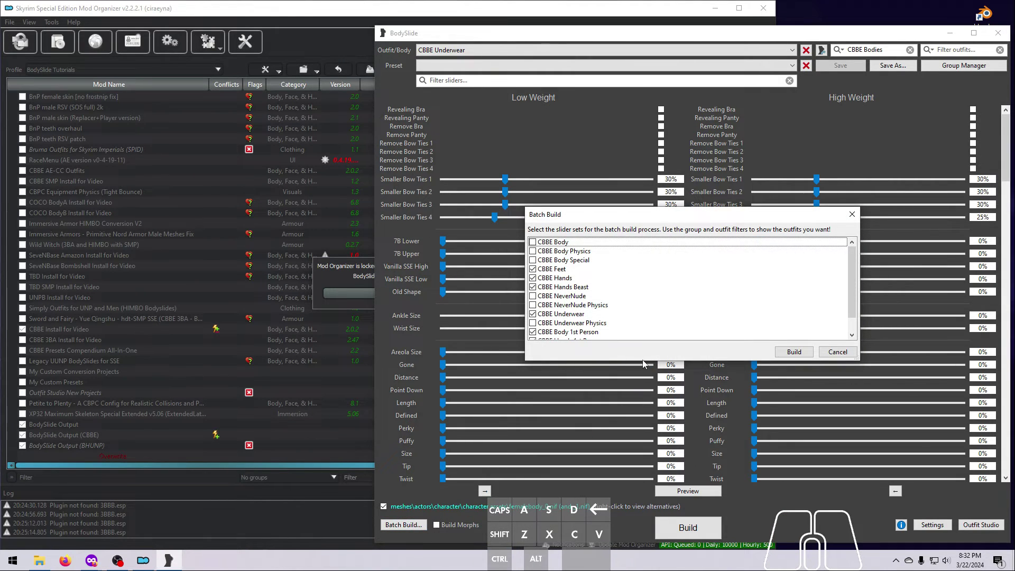
left_click(791, 352)
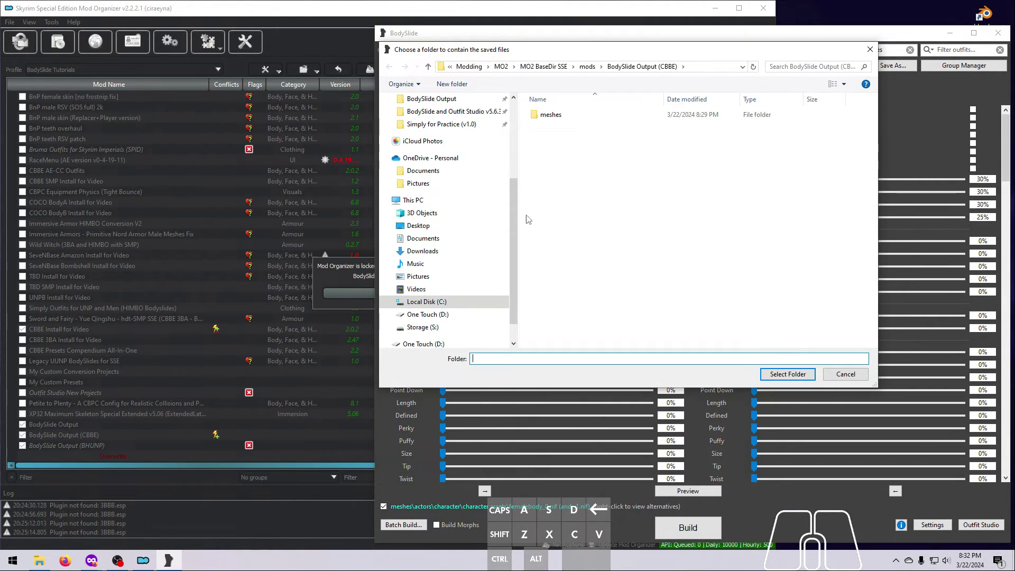
scroll(449, 211, "up", 3)
left_click(418, 120)
left_click(452, 83)
type("CB")
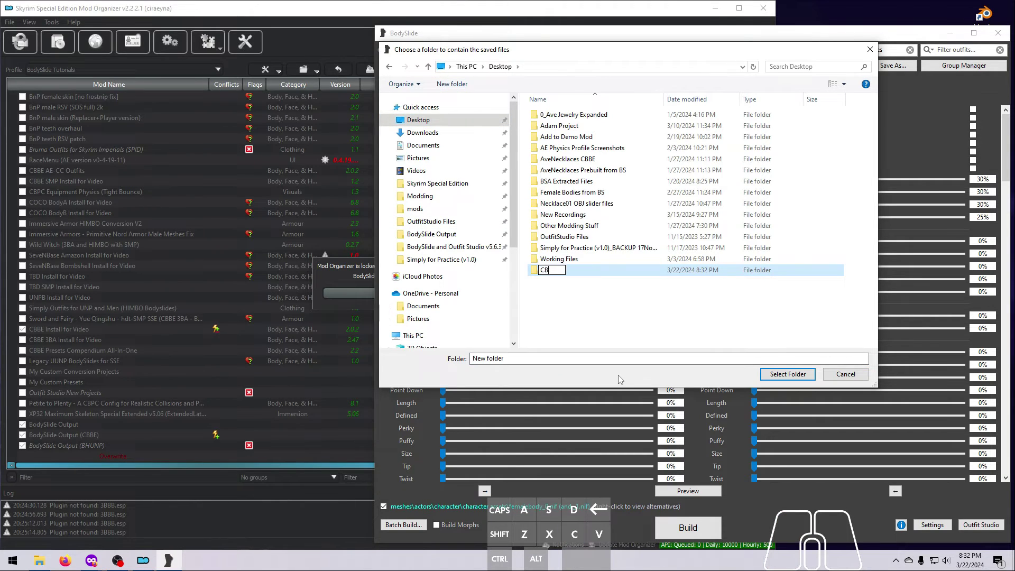
type("BE BODY")
left_click(583, 275)
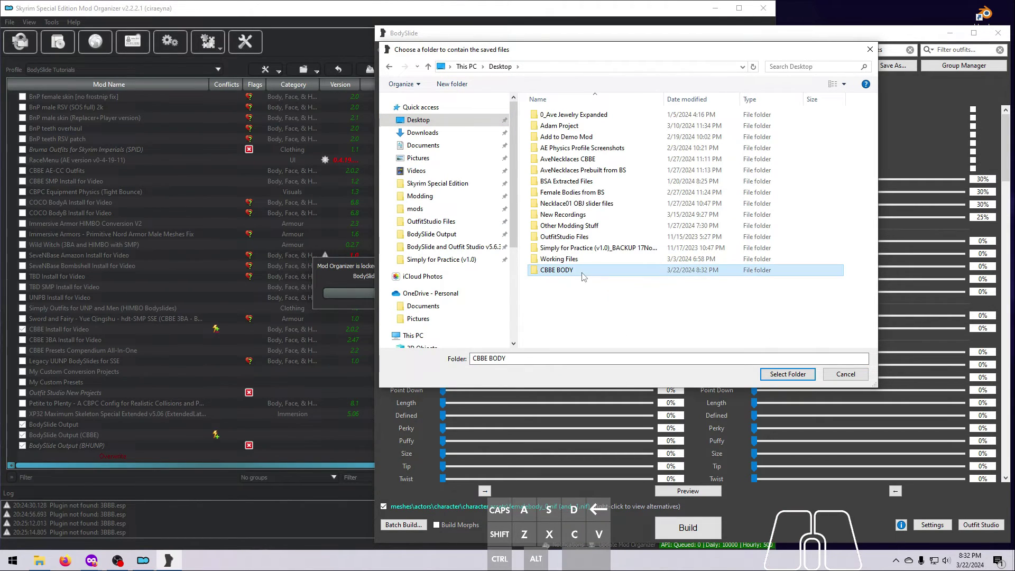
left_click(783, 375)
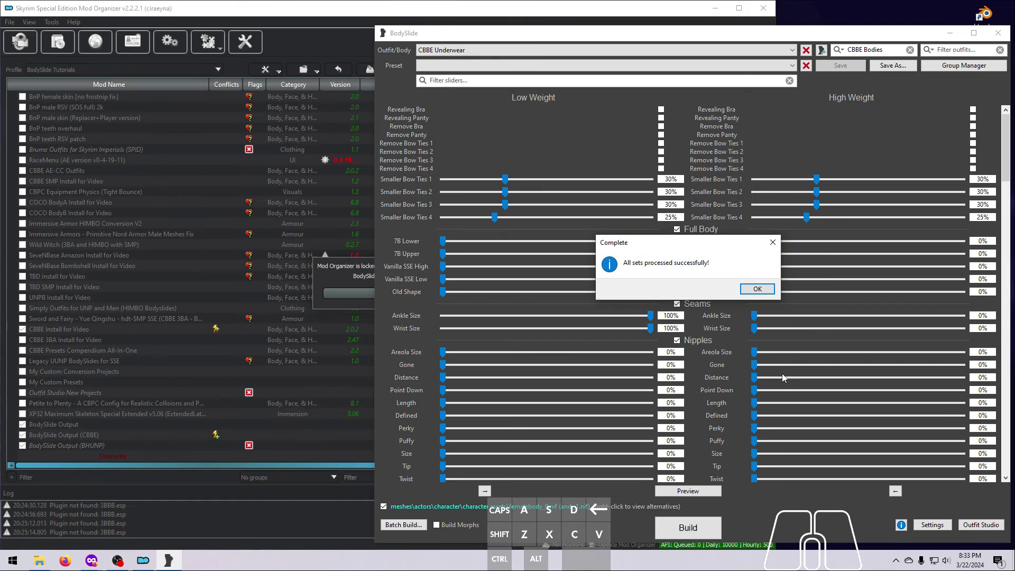
left_click(765, 288)
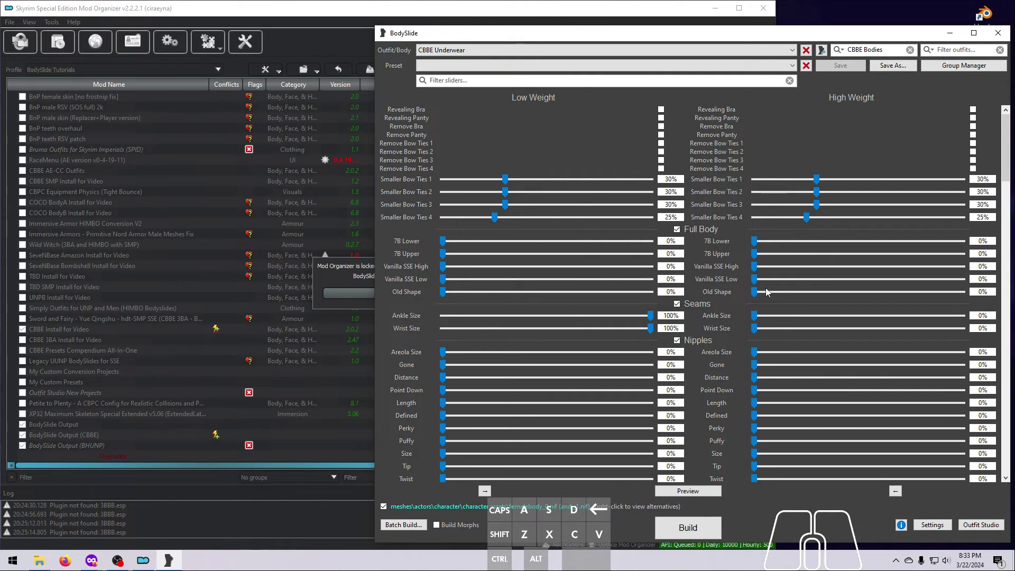
left_click(998, 33)
Open Desktop's CBBE BODY folder down to meshes\actors\character\character assets showing 14 NIFs
left_click(714, 8)
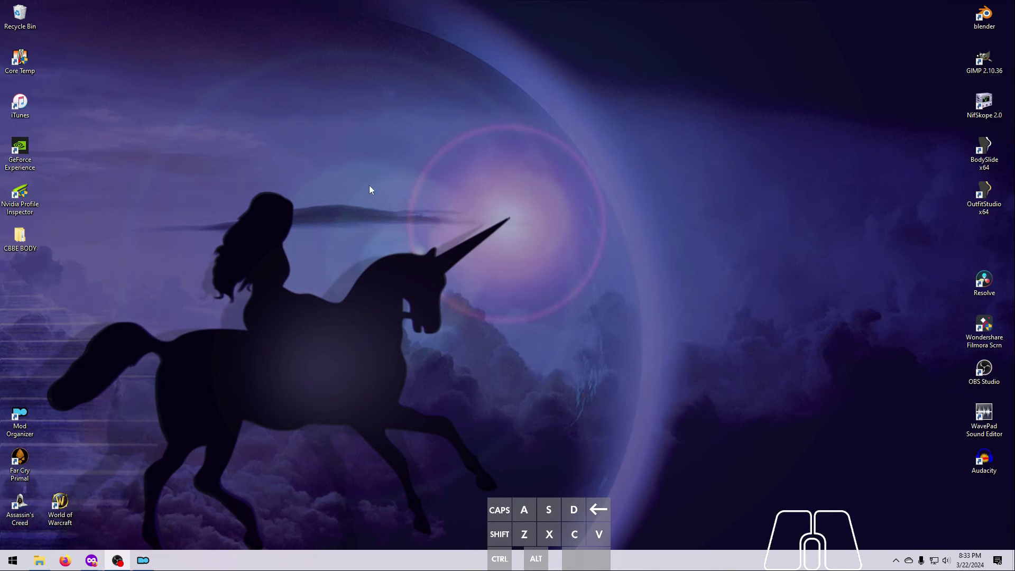
left_click_drag(20, 236, 306, 328)
double_click(306, 328)
double_click(332, 210)
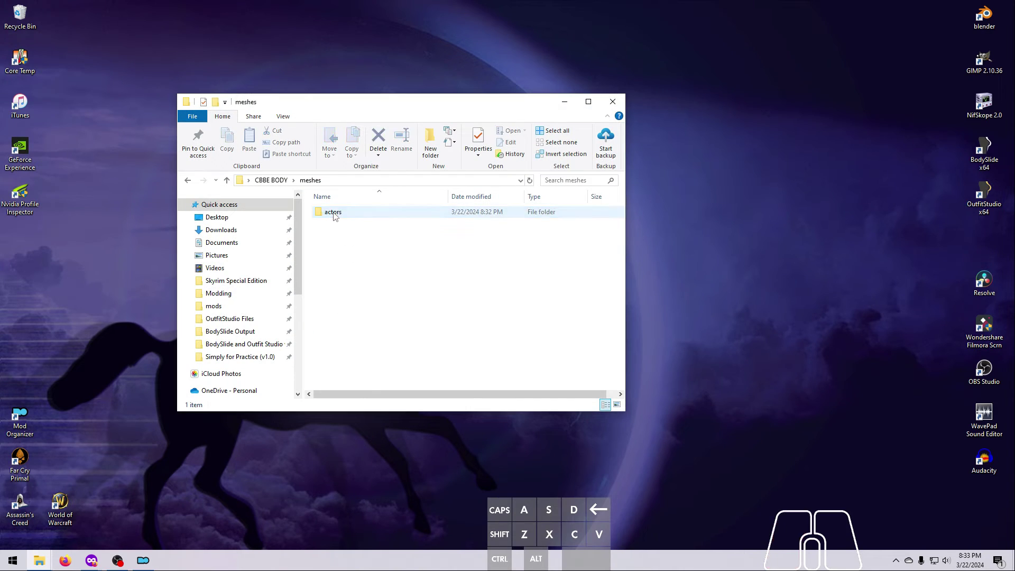
double_click(334, 213)
double_click(335, 212)
double_click(335, 212)
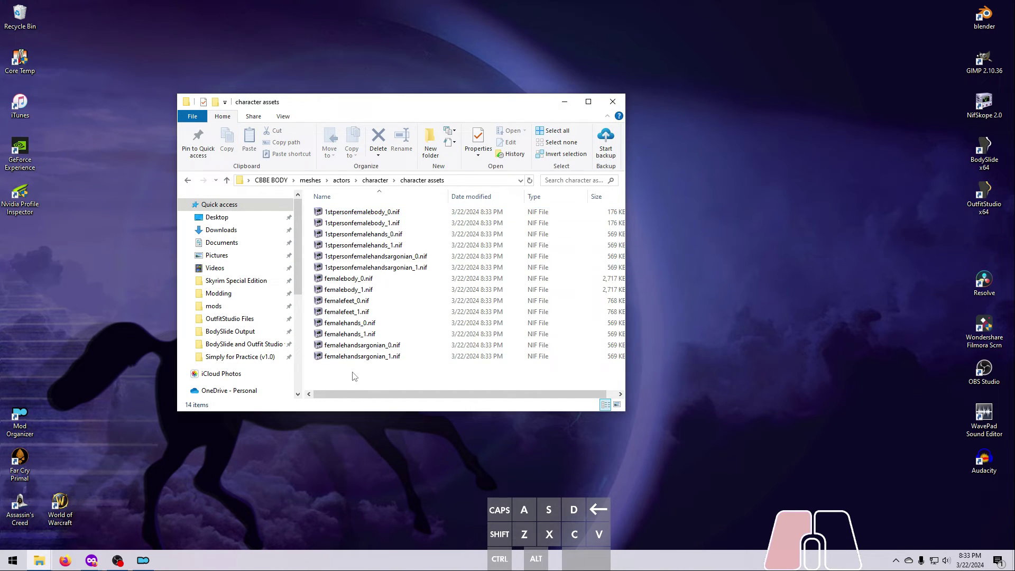